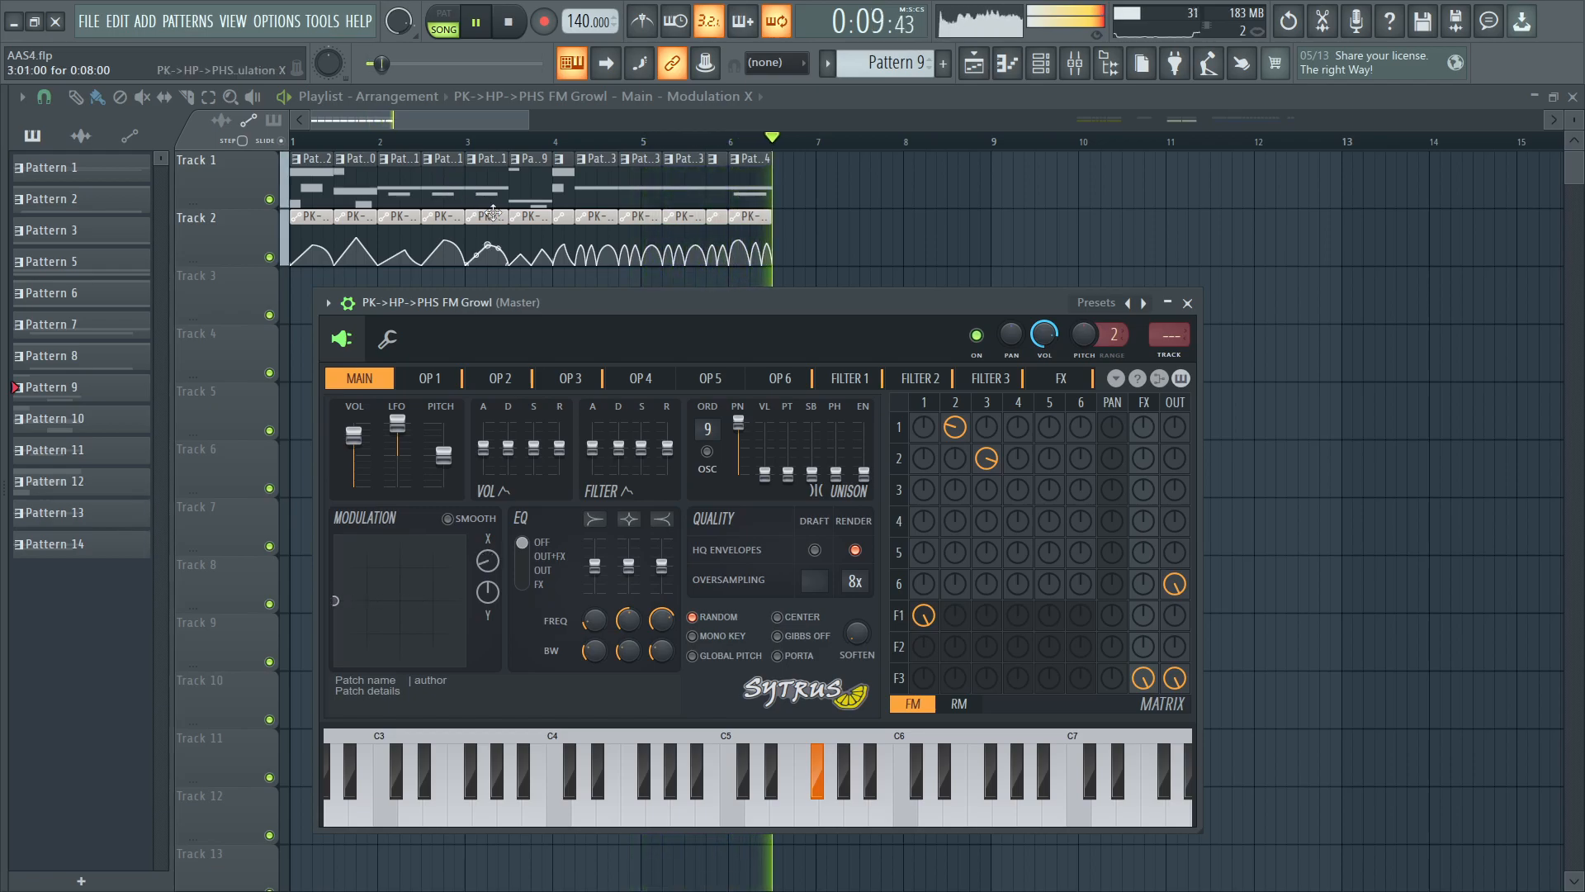
- Stop playback and examine the oscillator shapes of operators 1 and 2, including operator 2's harmonics and Mod X volume curve
key("space")
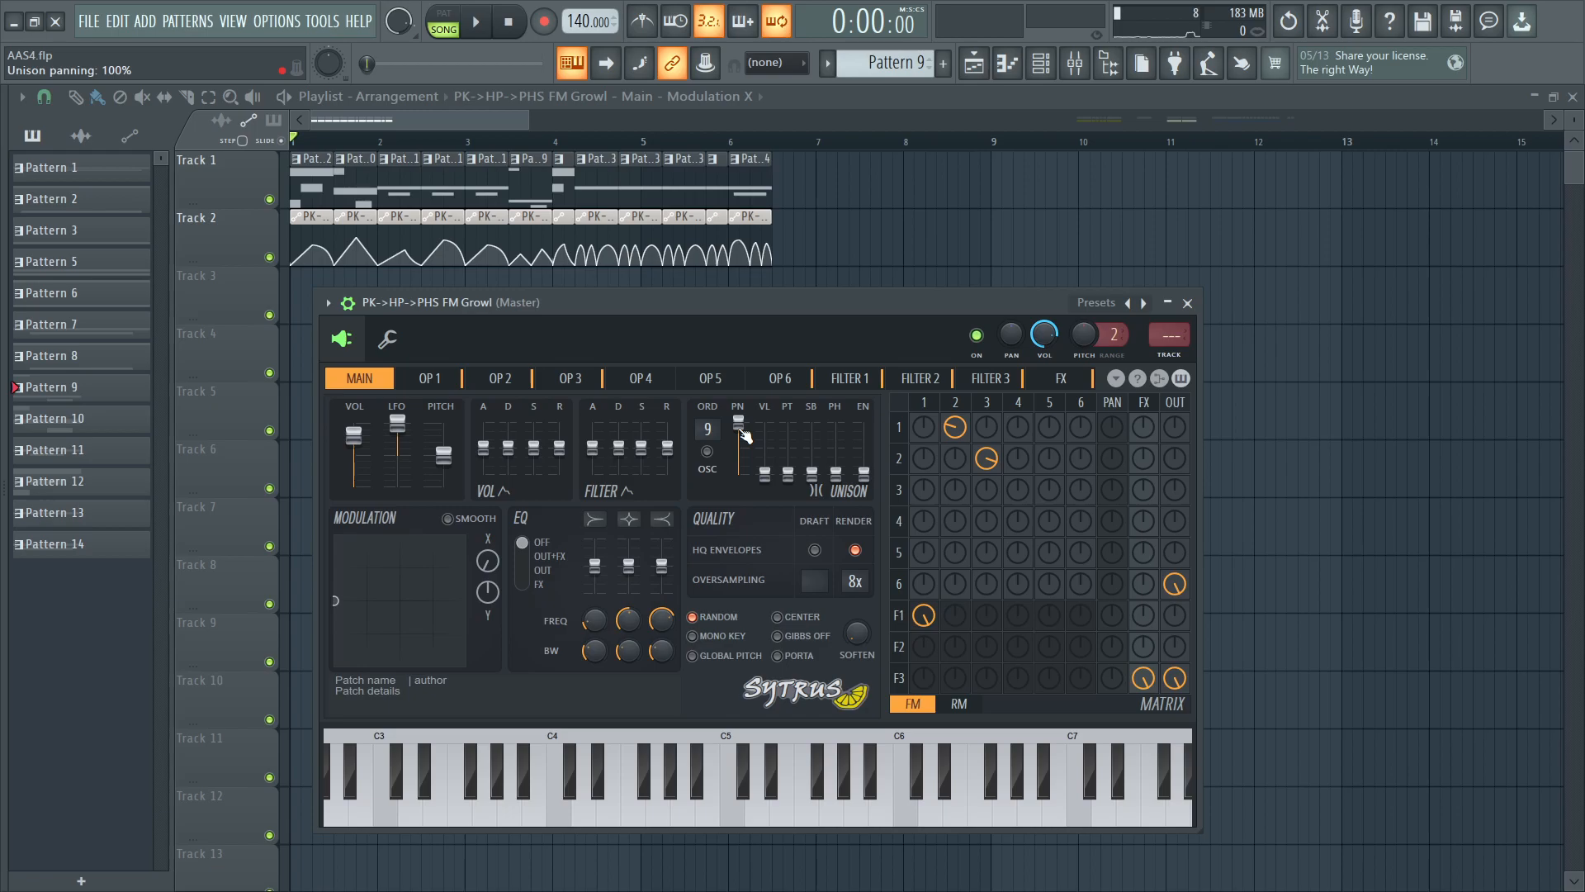
left_click(437, 381)
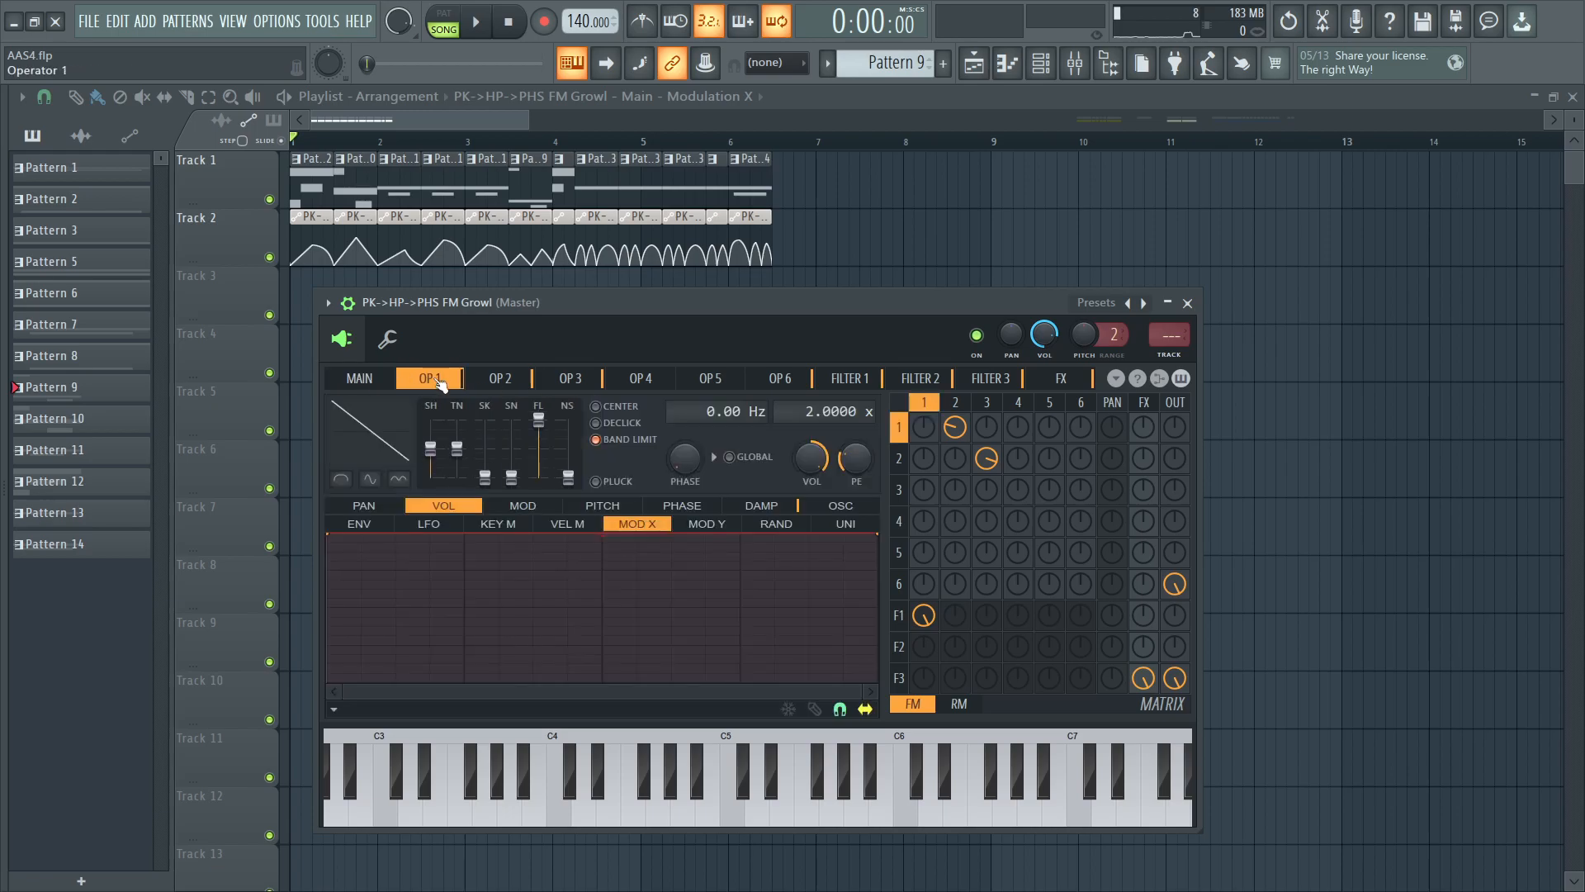
left_click(836, 509)
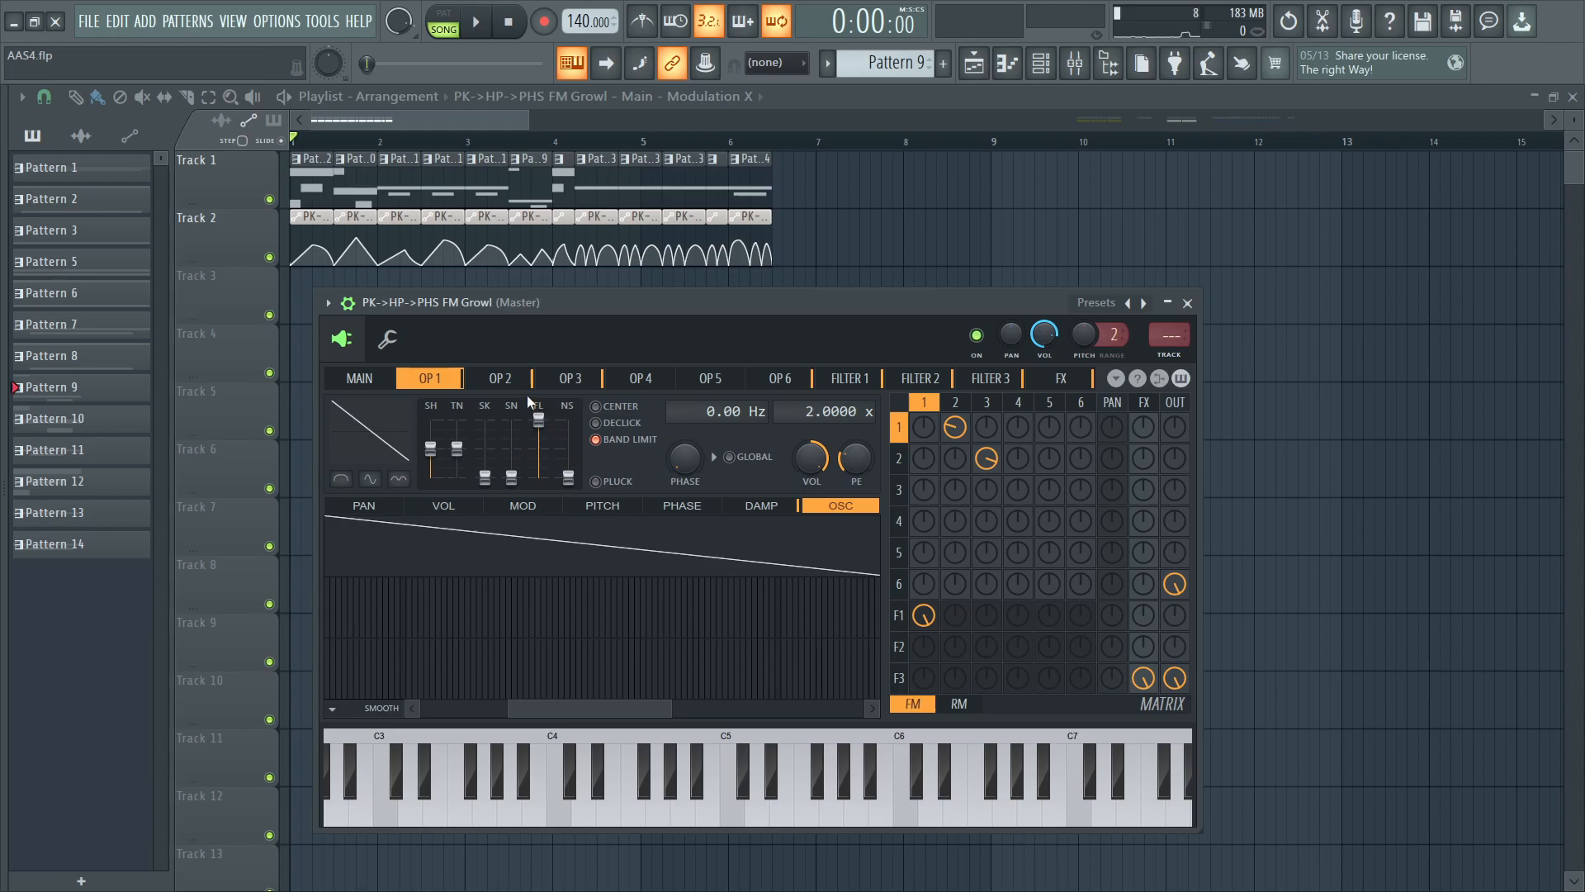
left_click(524, 385)
scroll(629, 703, "up", 3)
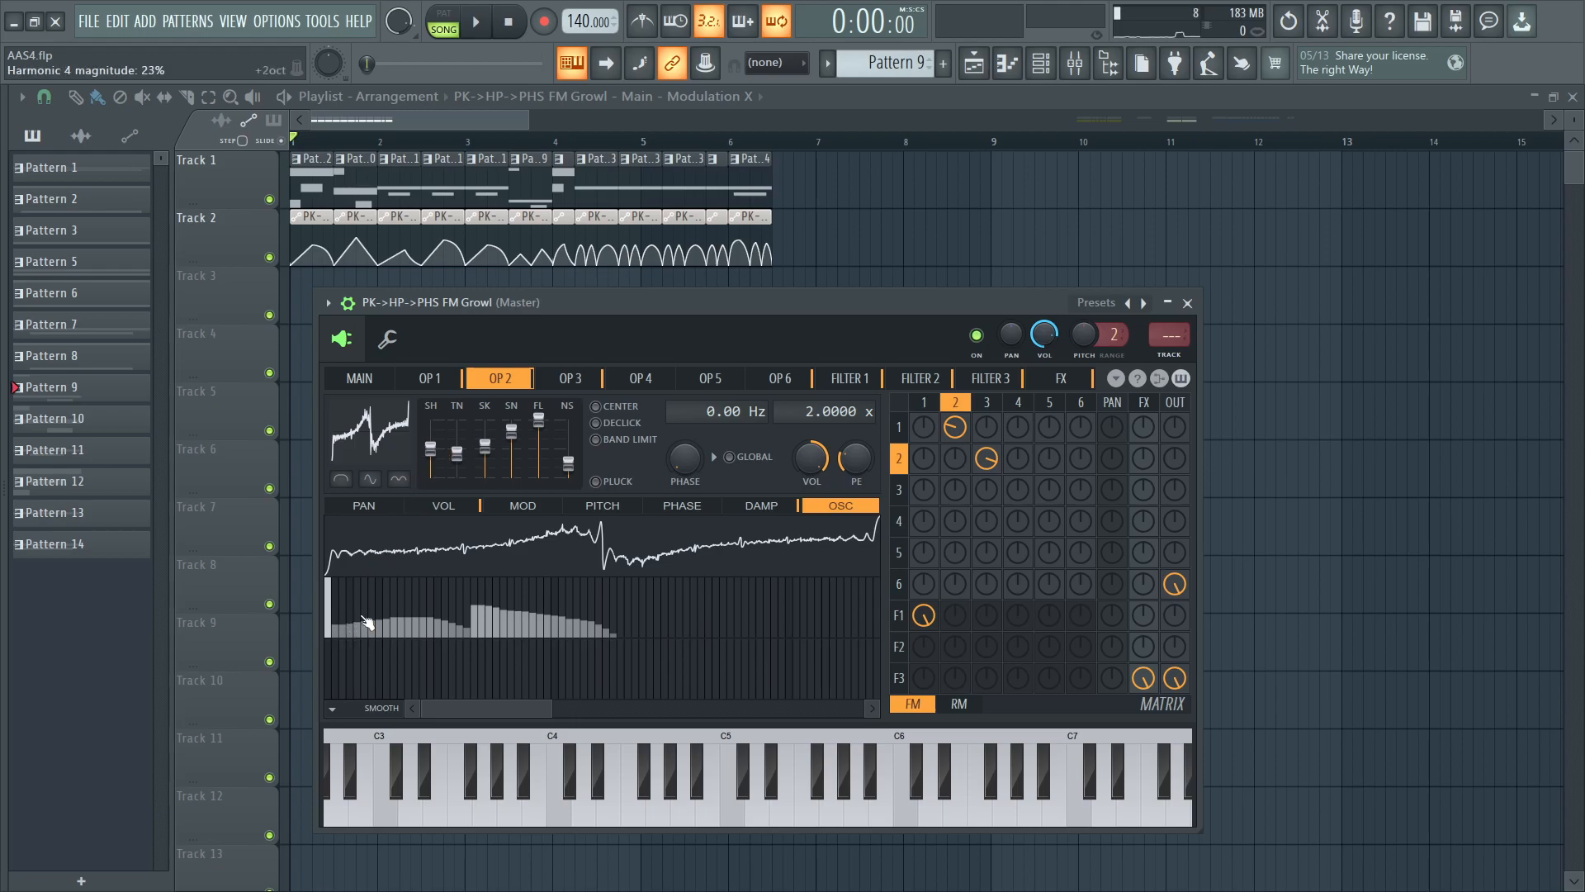
scroll(542, 708, "down", 3)
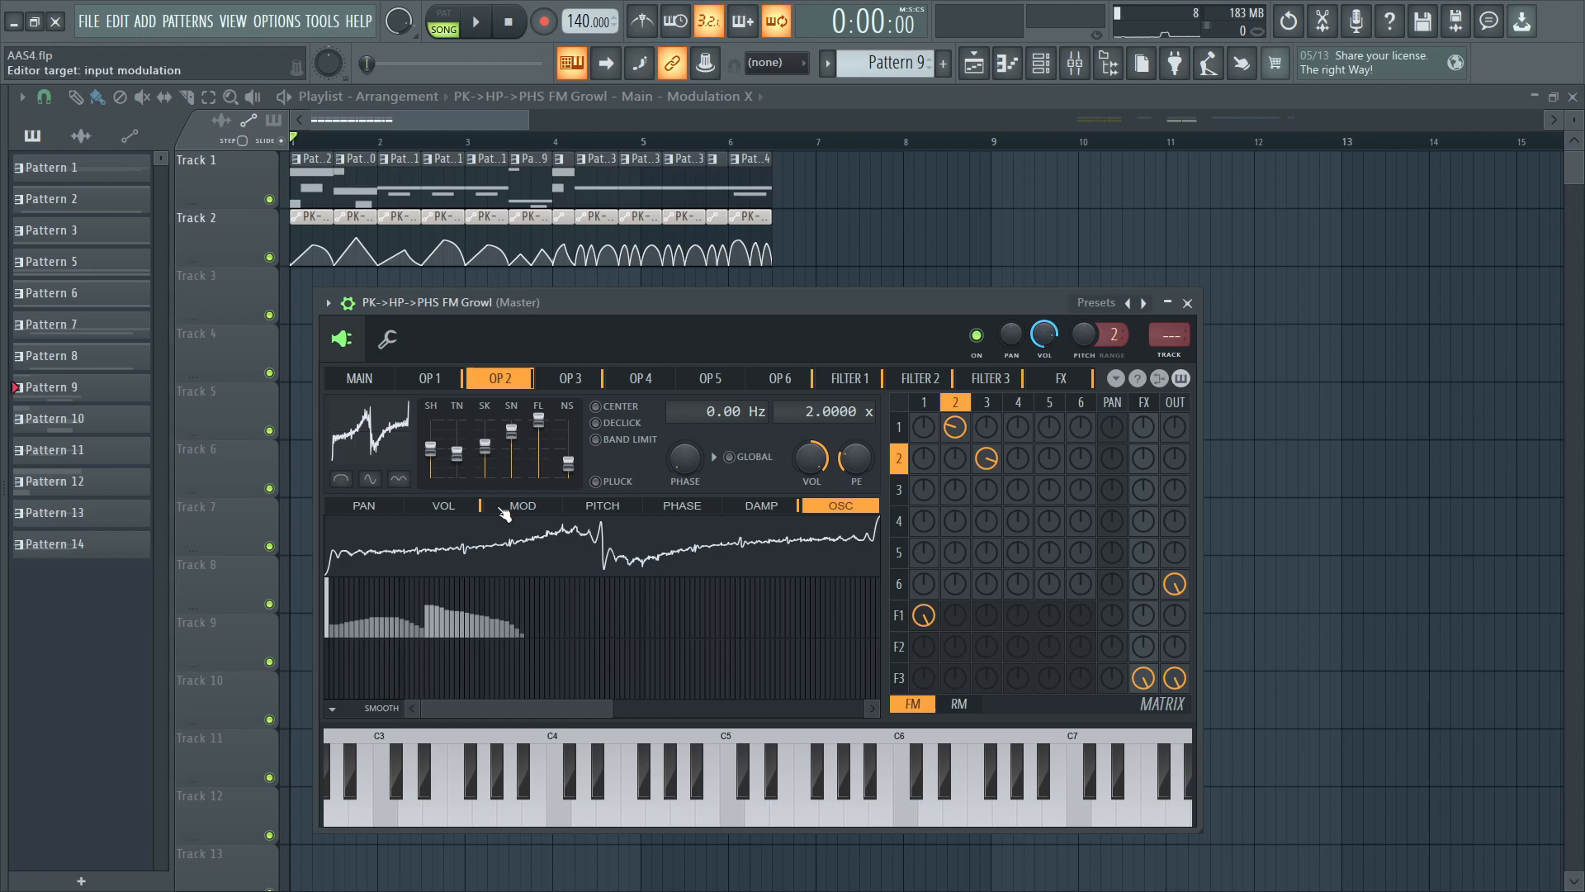
left_click(467, 506)
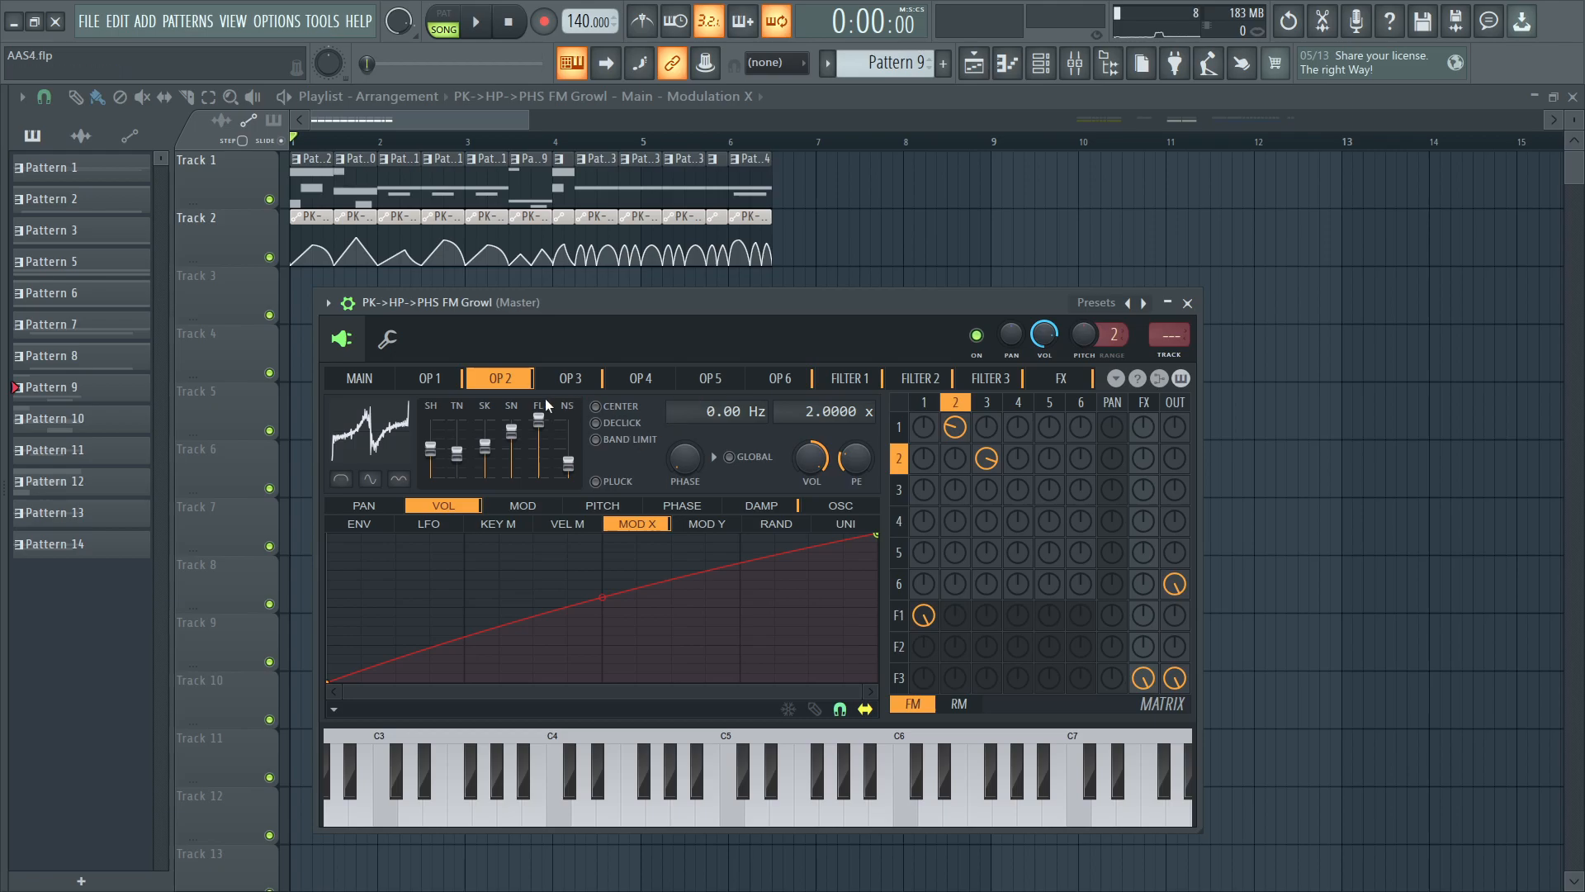
- Examine operator 3's oscillator waveform and harmonics along with its Mod X volume curve
left_click(573, 377)
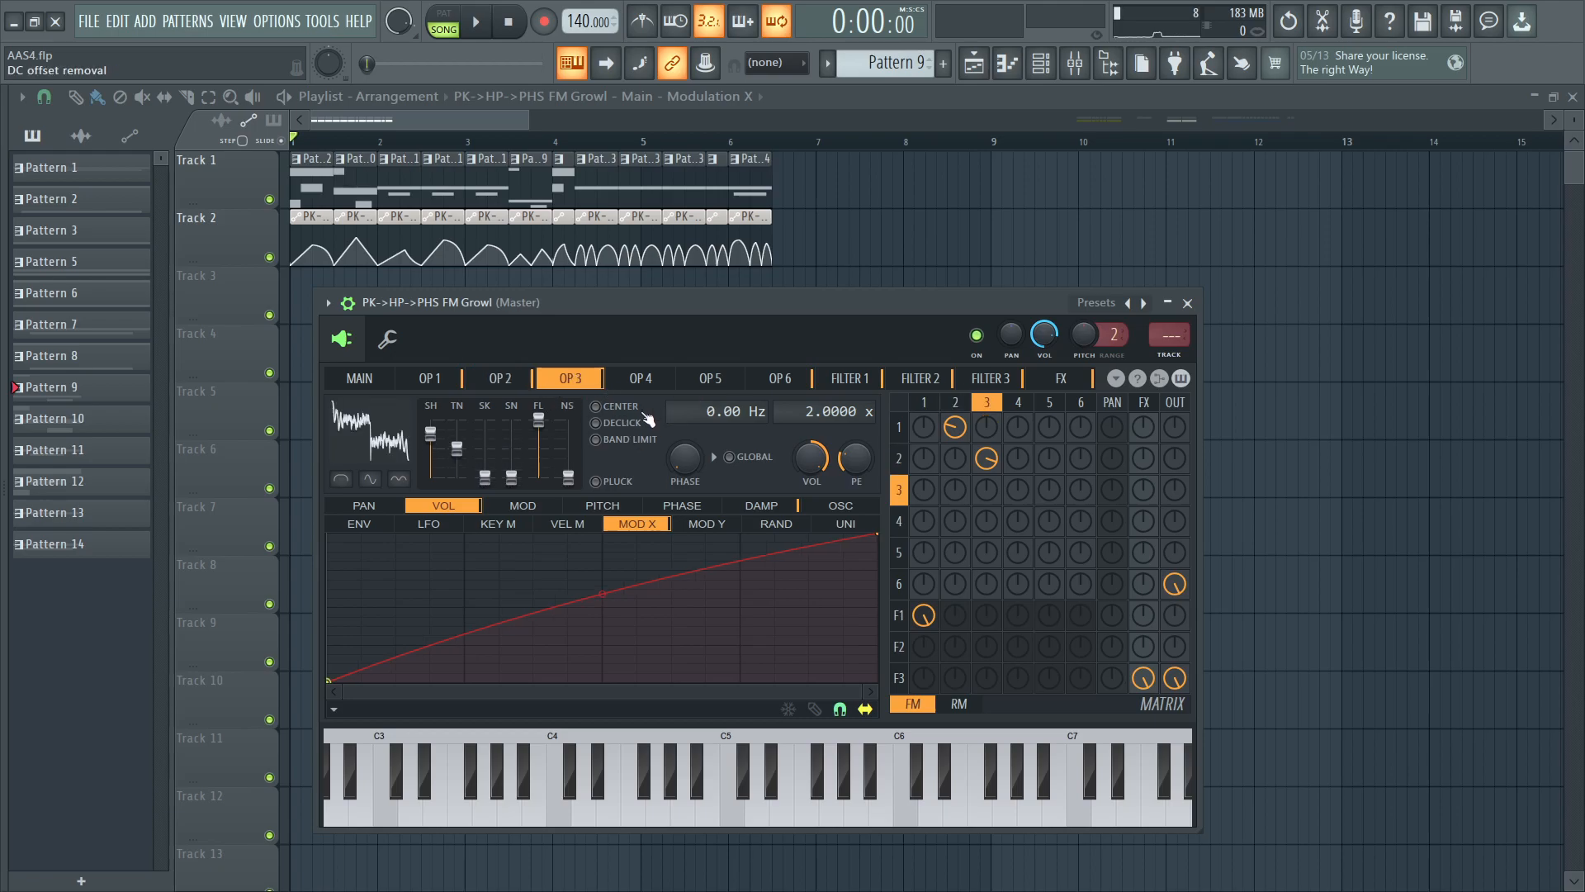
left_click(841, 506)
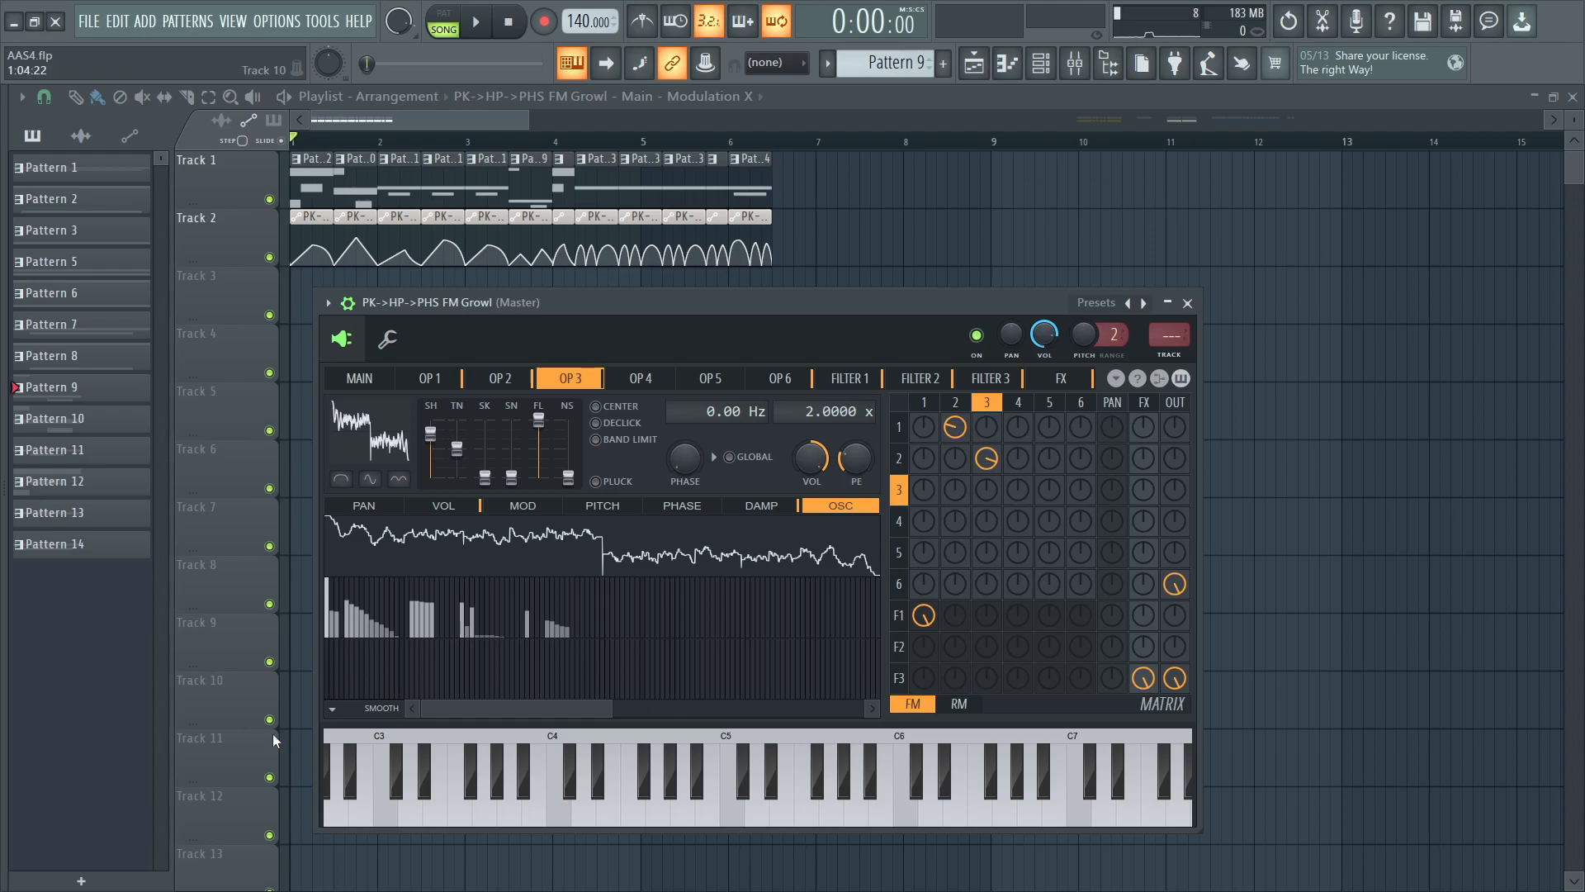
left_click_drag(611, 708, 488, 704)
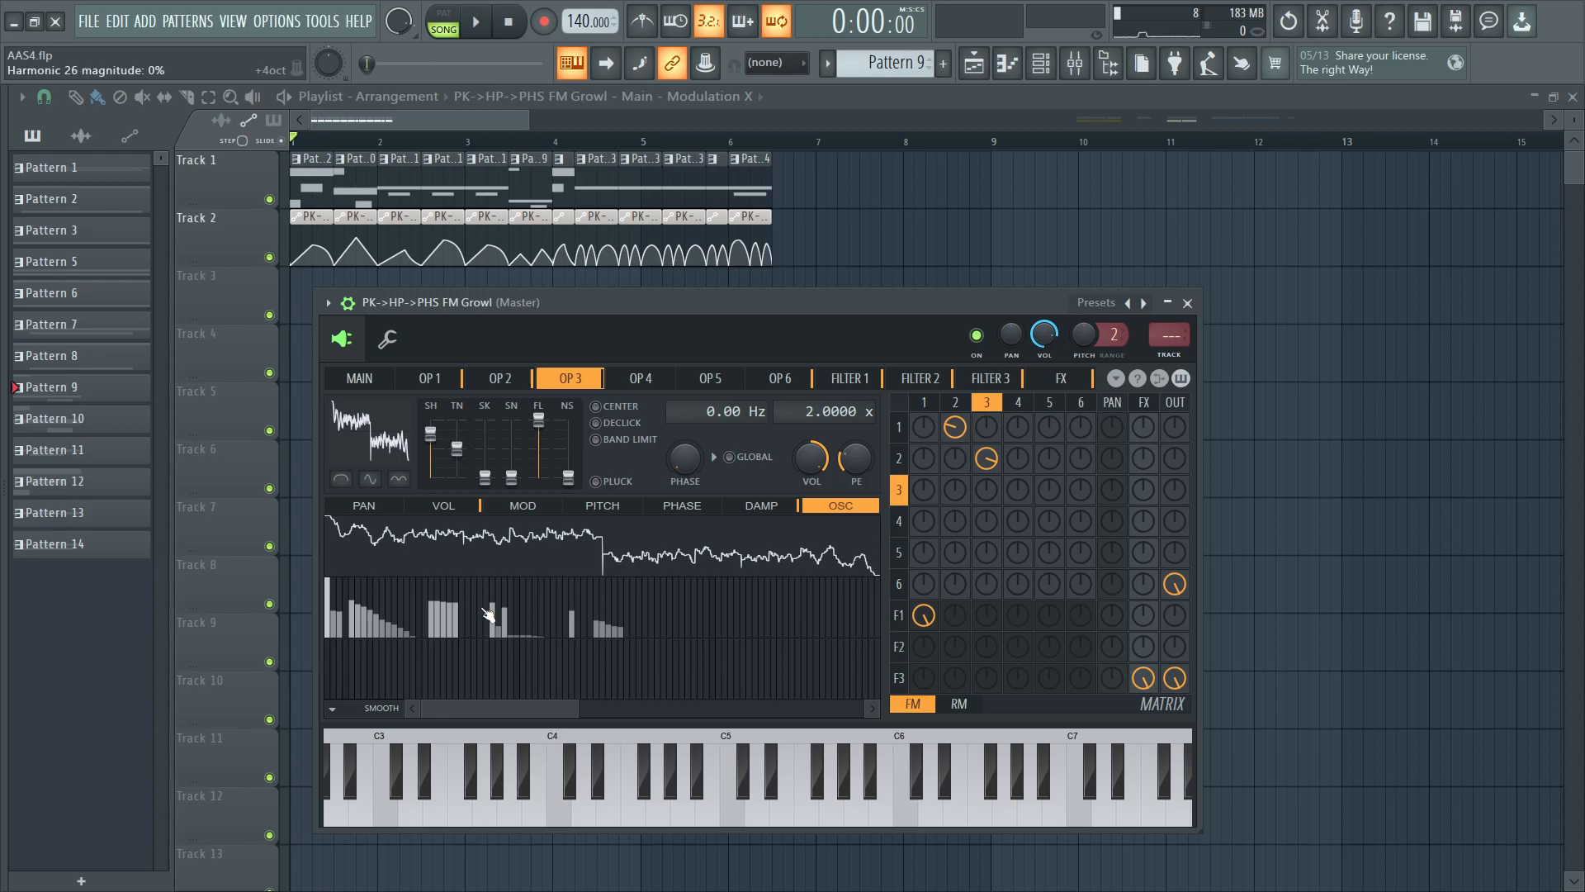
left_click(450, 507)
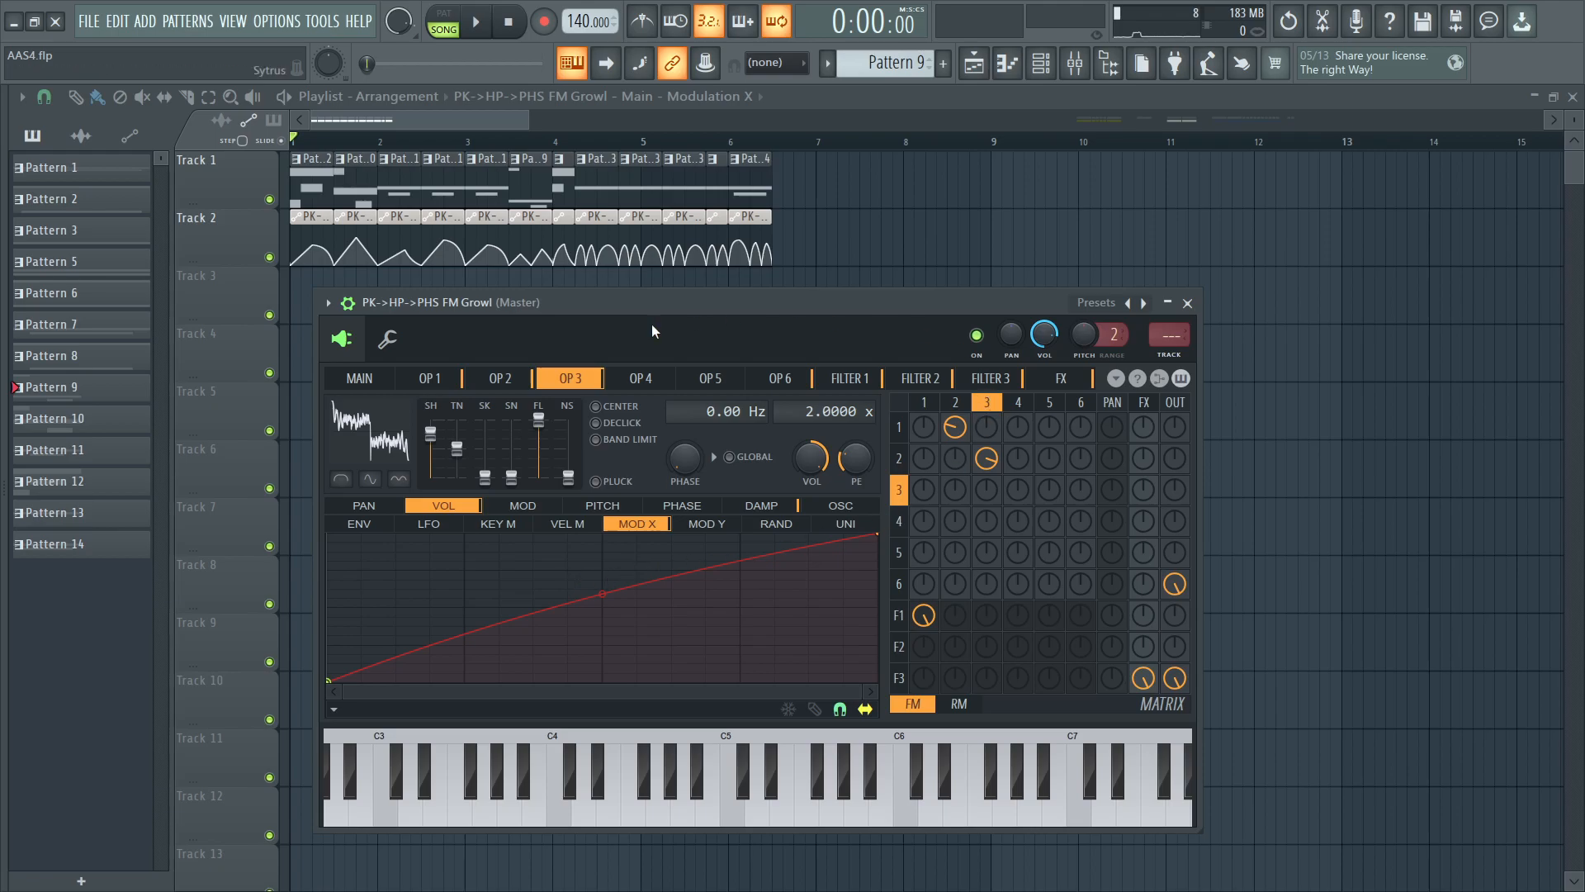
- Compare the Mod X volume curves of operators 2 and 3
left_click(526, 379)
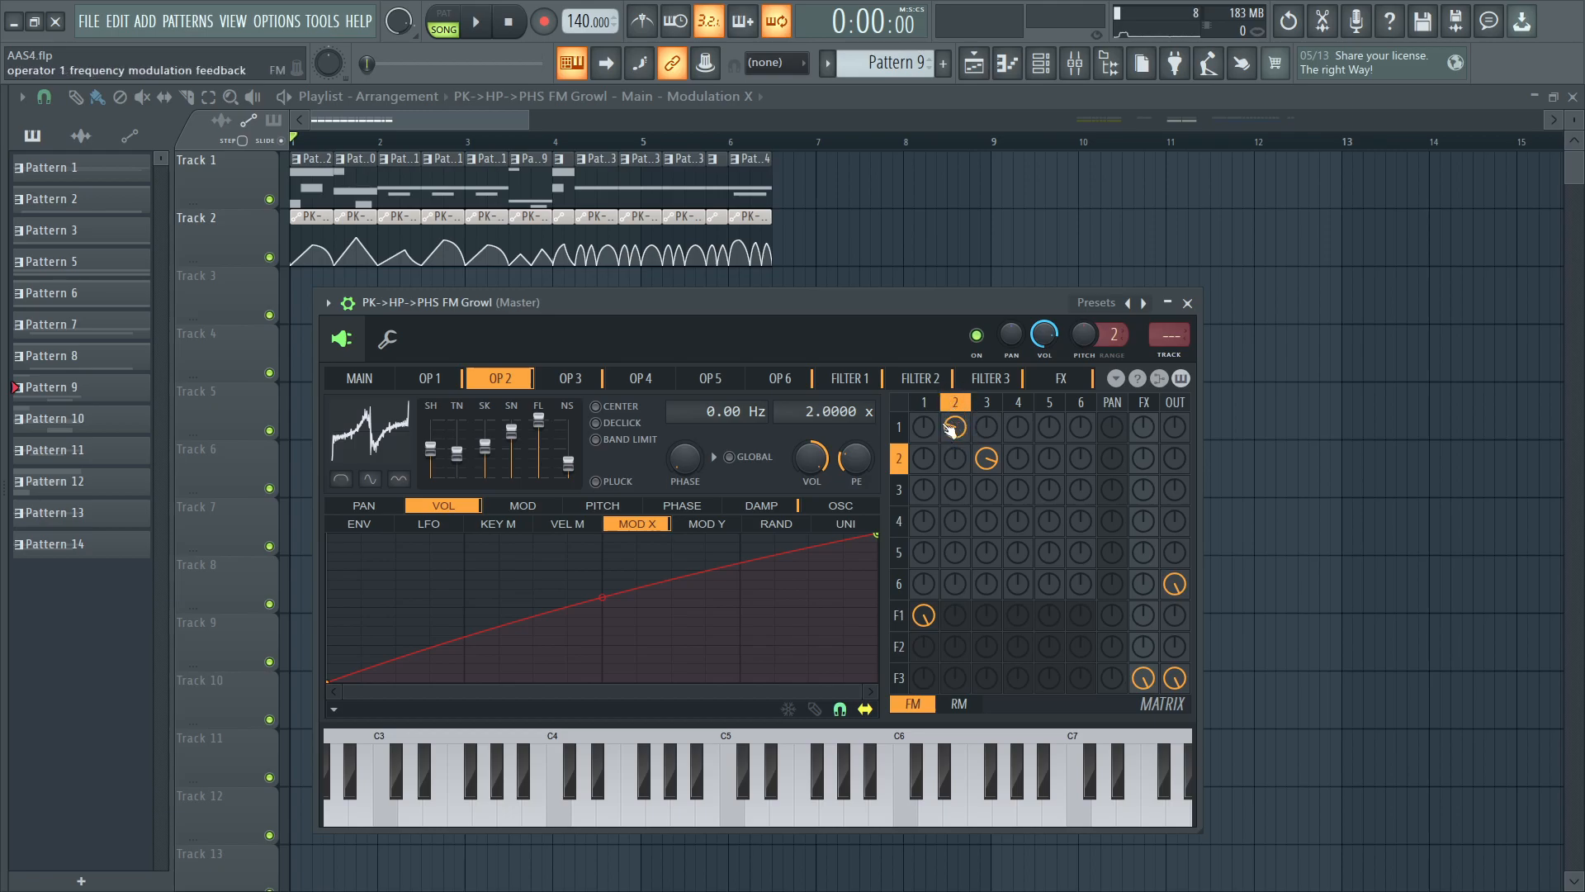
left_click(997, 410)
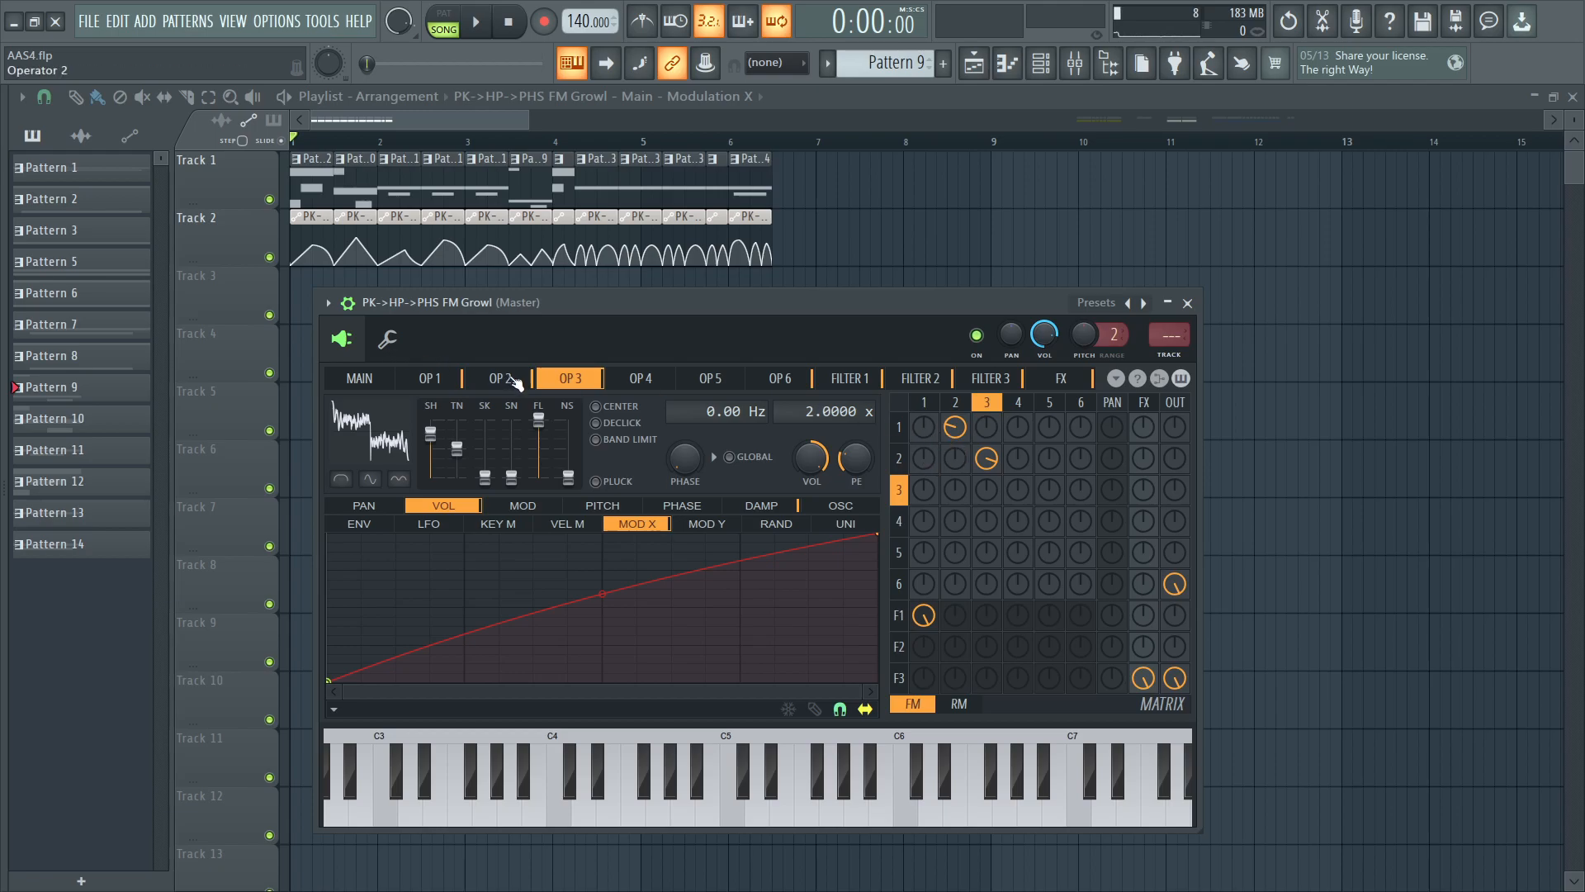
left_click(512, 379)
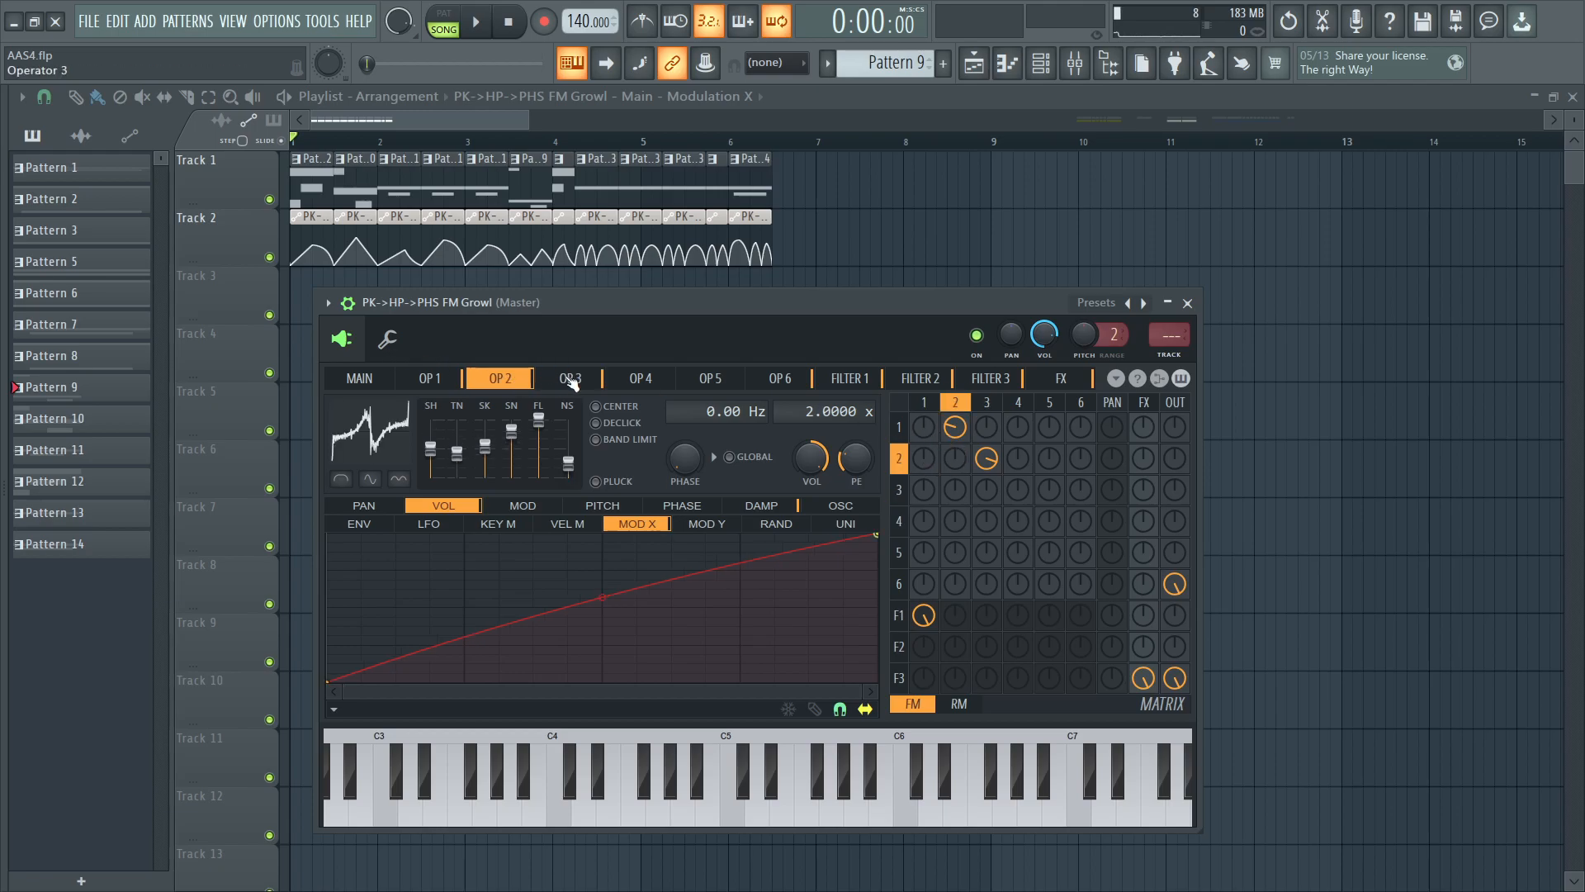
- Compare the oscillator waveforms of operators 1, 2, 3 and 6, and check operator 6's Mod X volume modulation
left_click(835, 507)
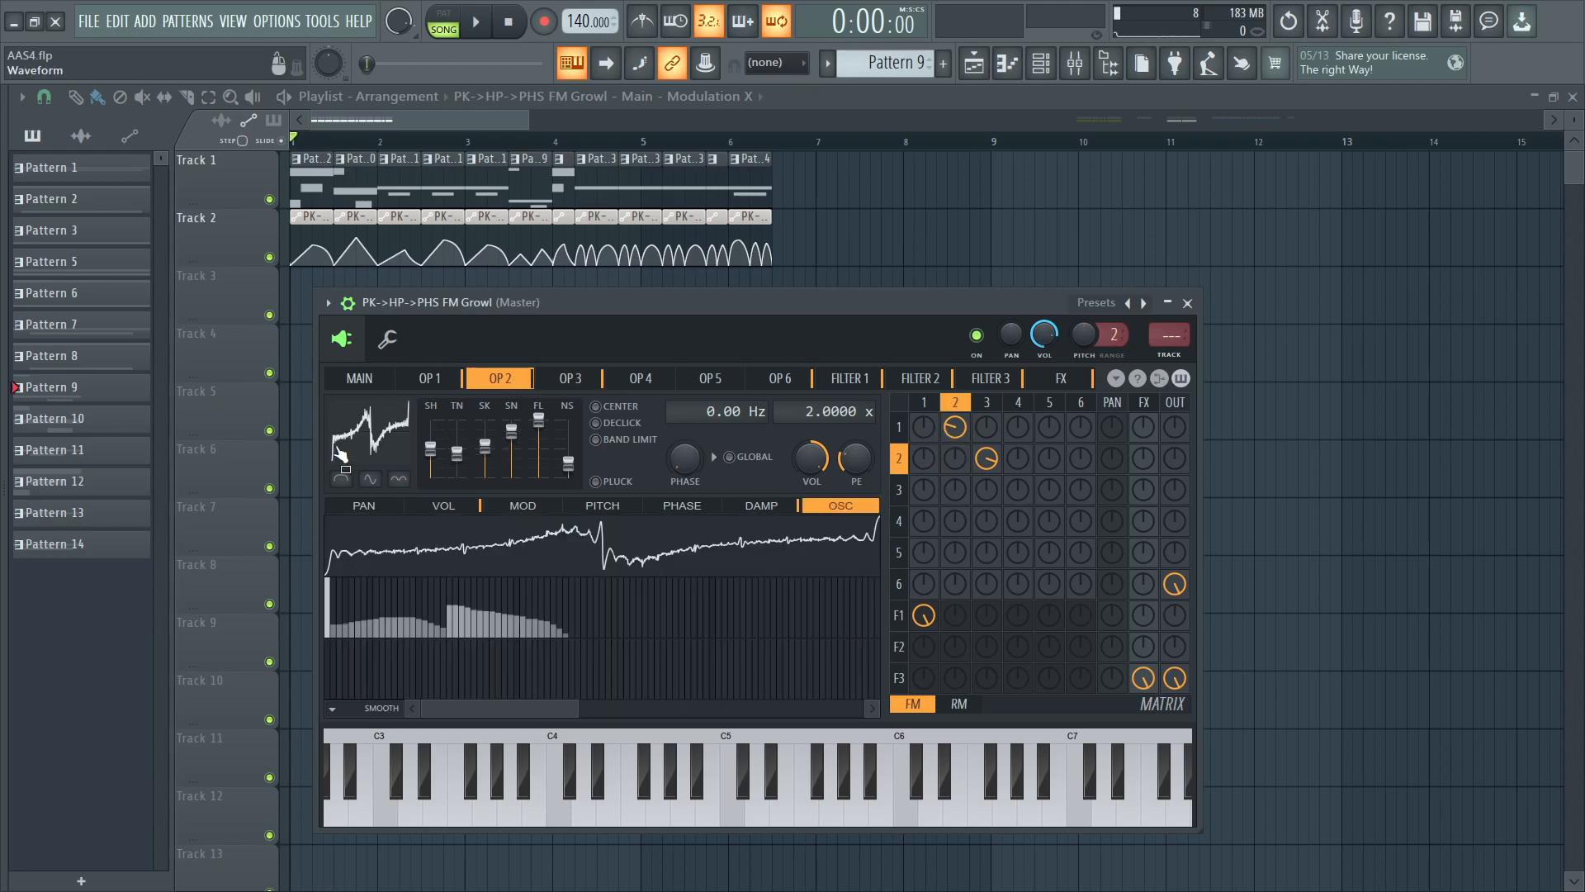
left_click(432, 381)
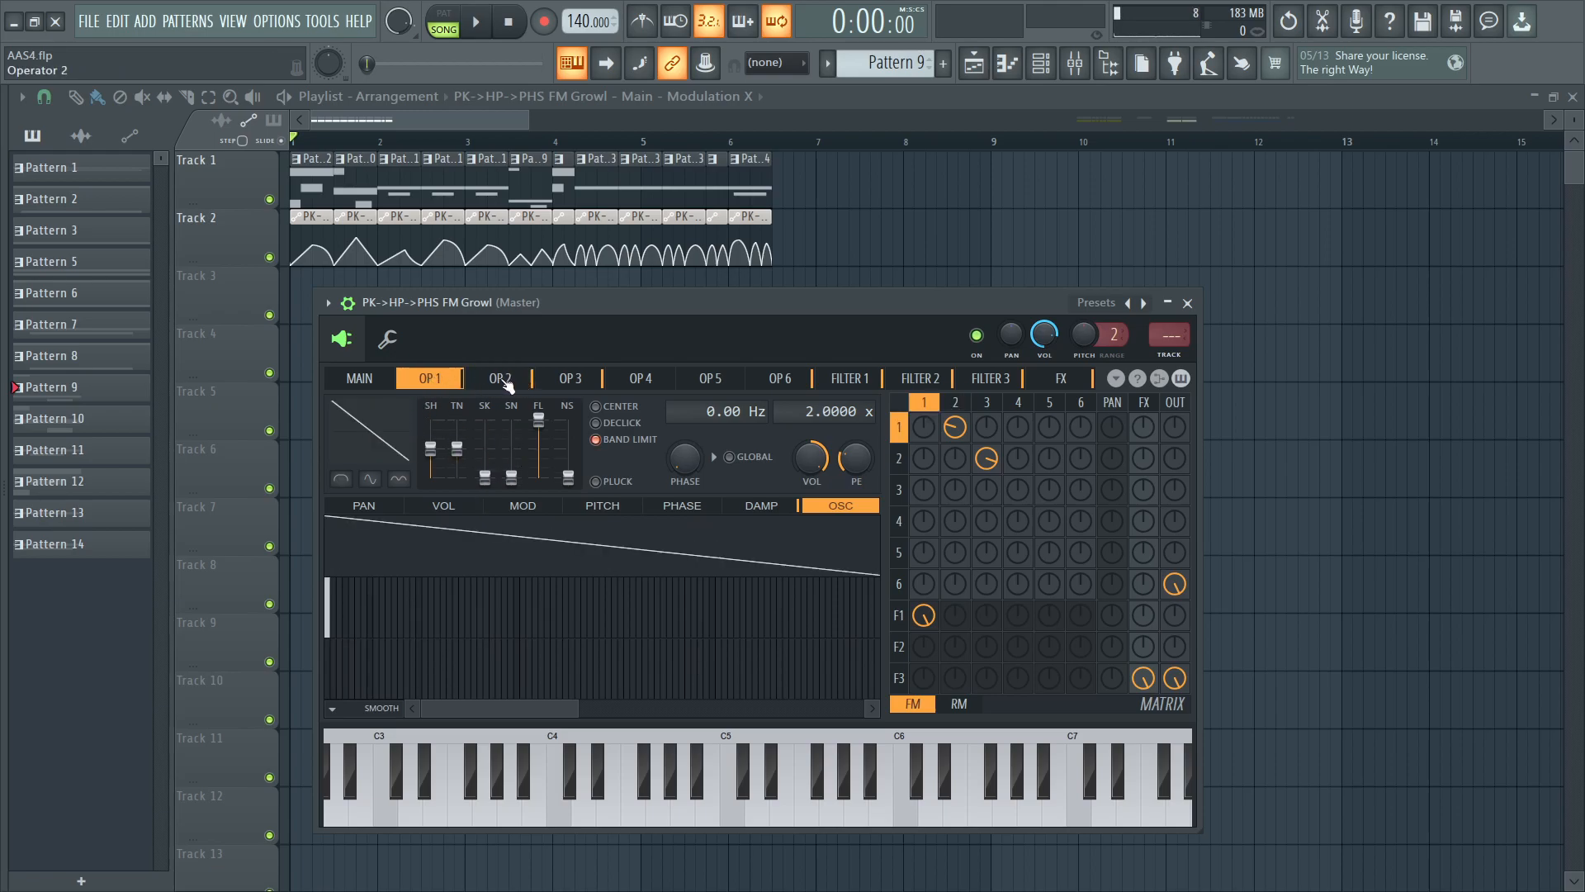
left_click(507, 381)
left_click(570, 379)
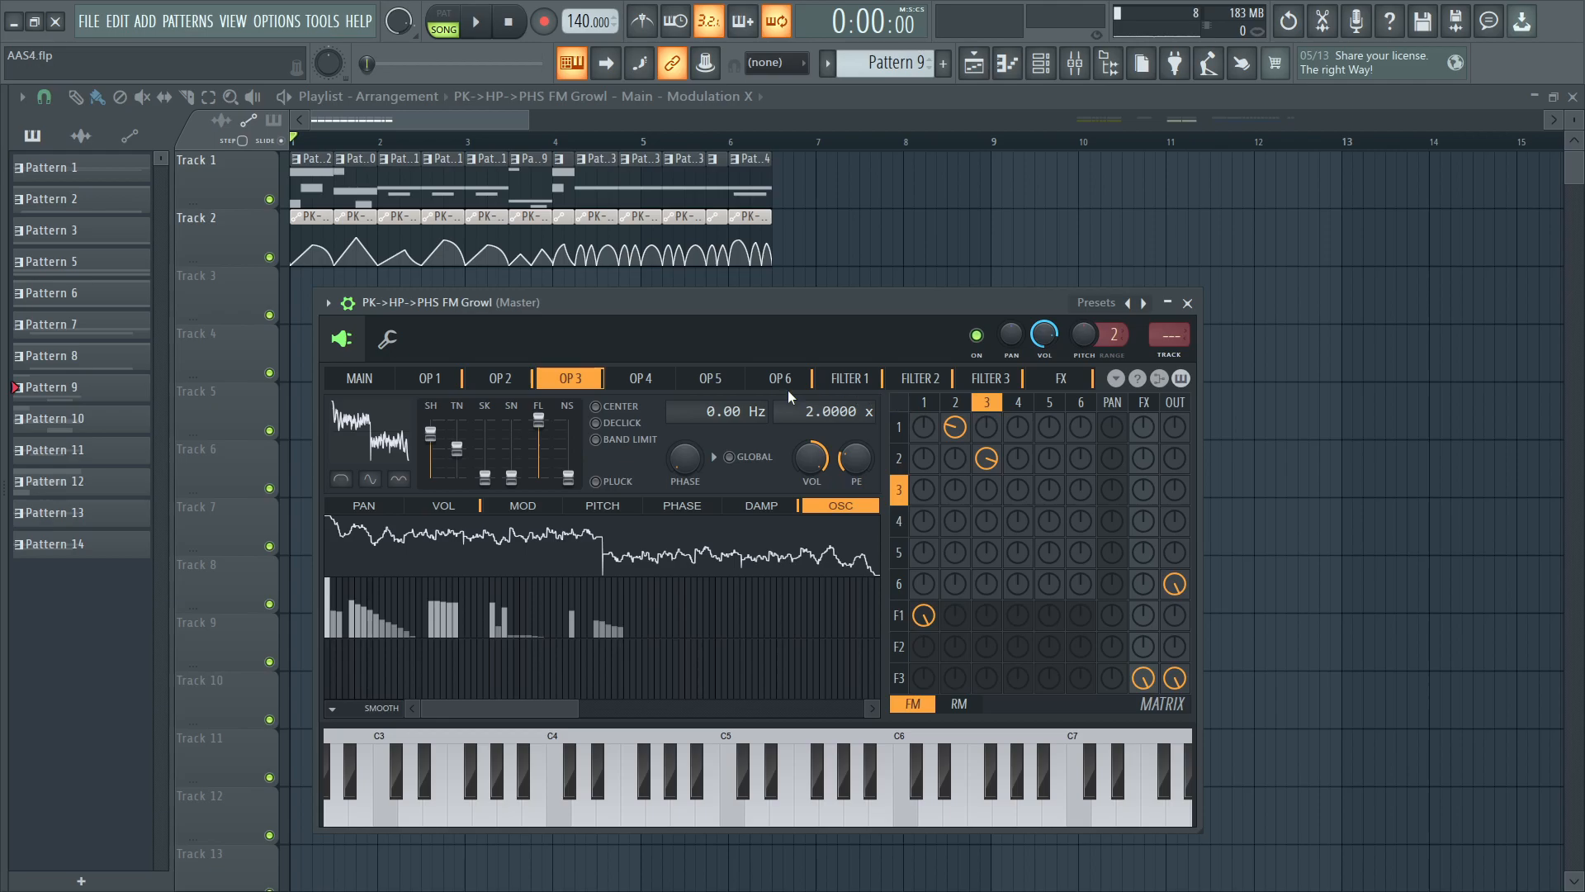
left_click(520, 379)
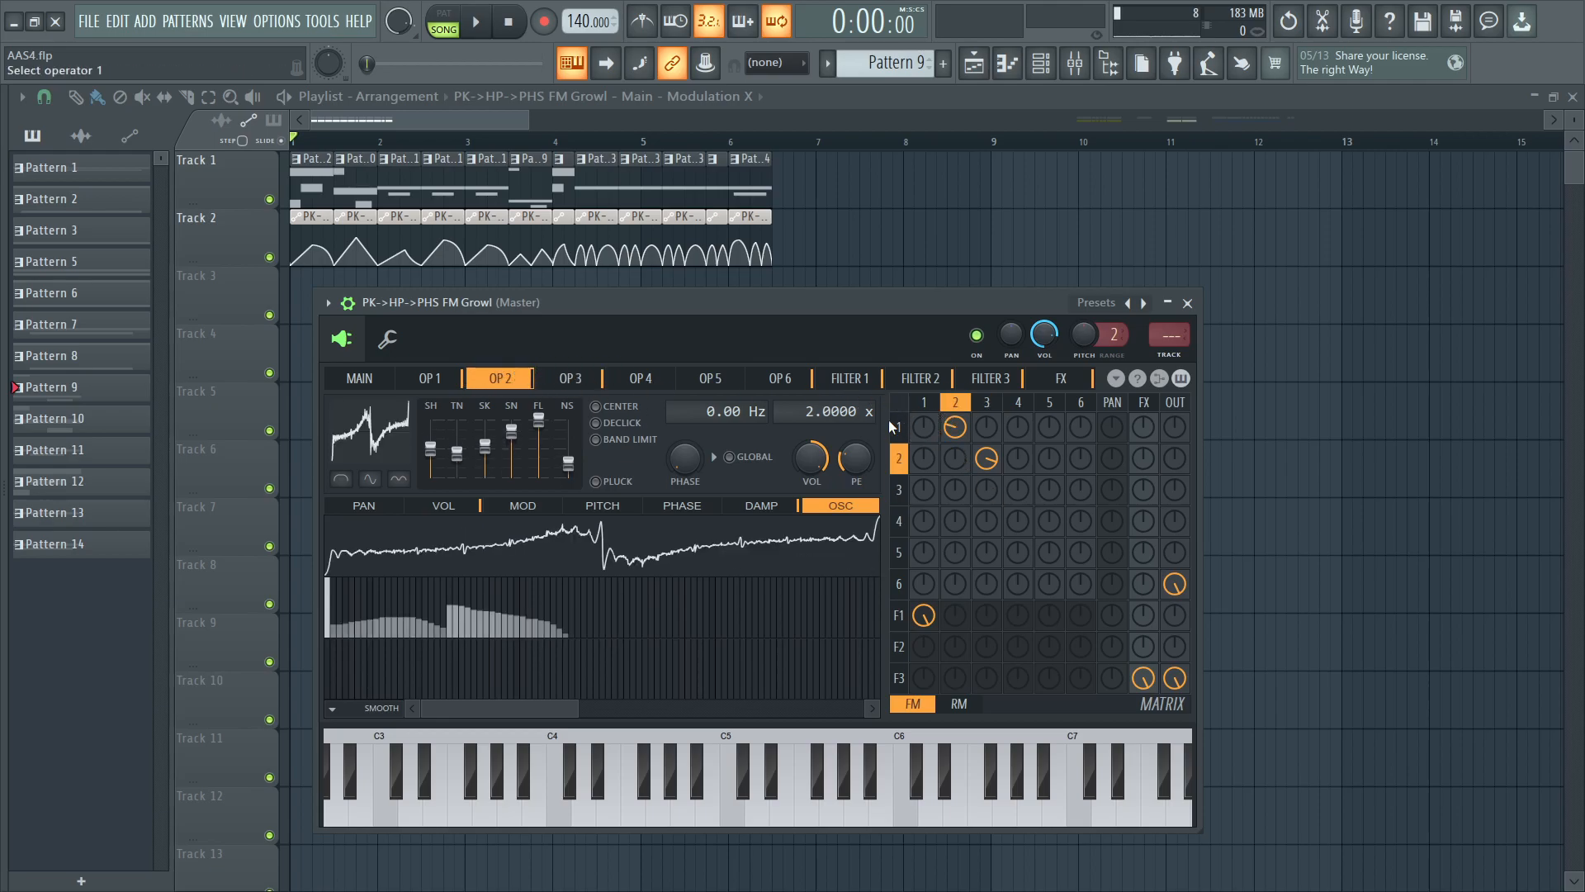
left_click(570, 378)
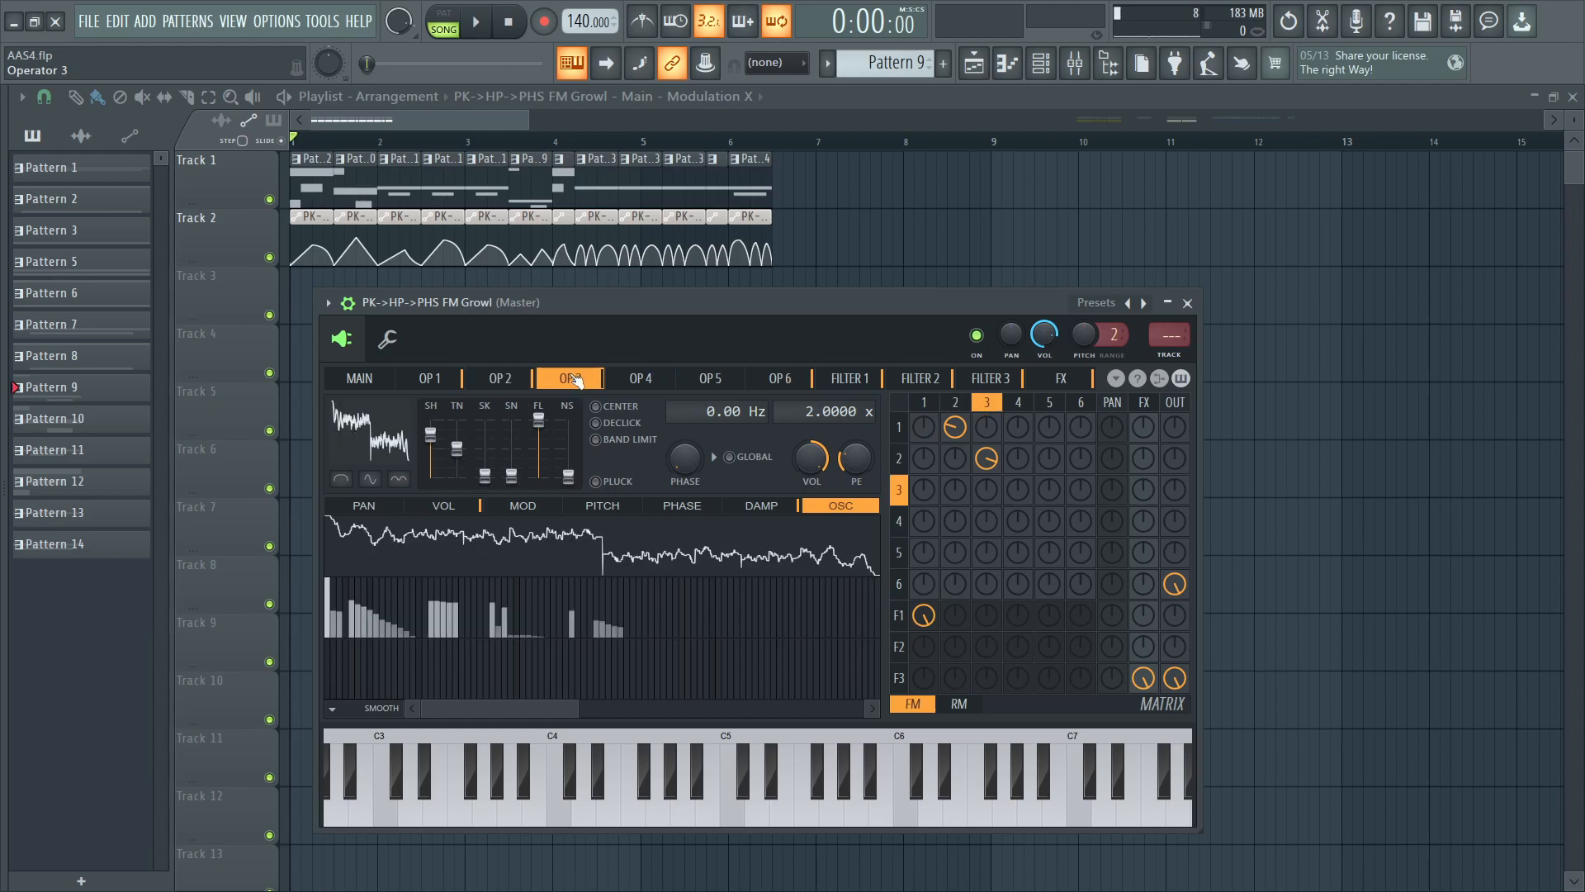
left_click(778, 379)
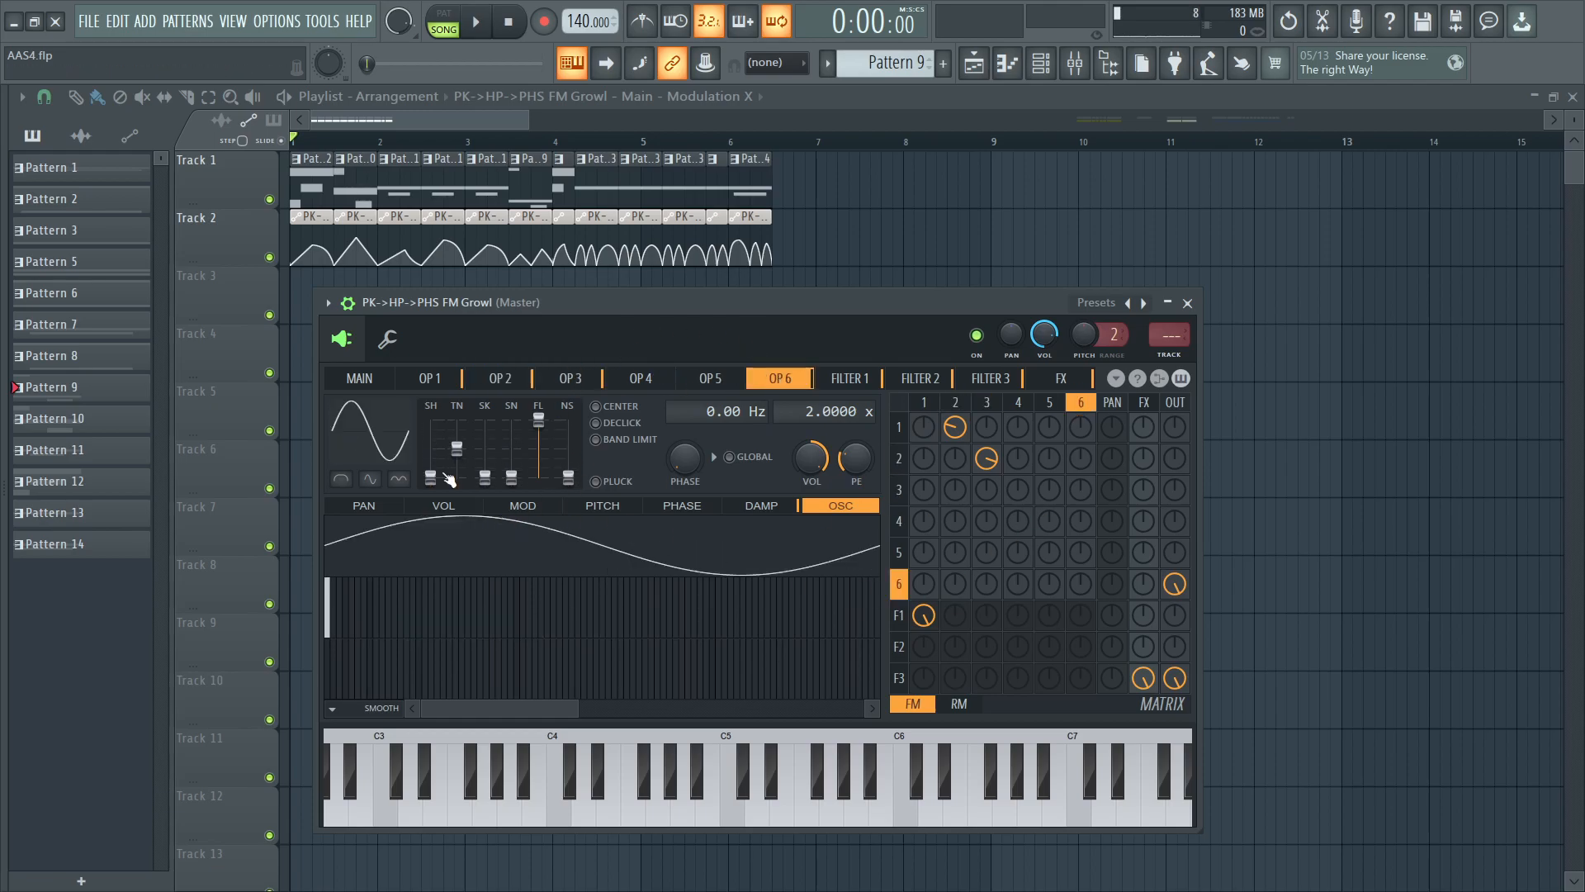
left_click(445, 504)
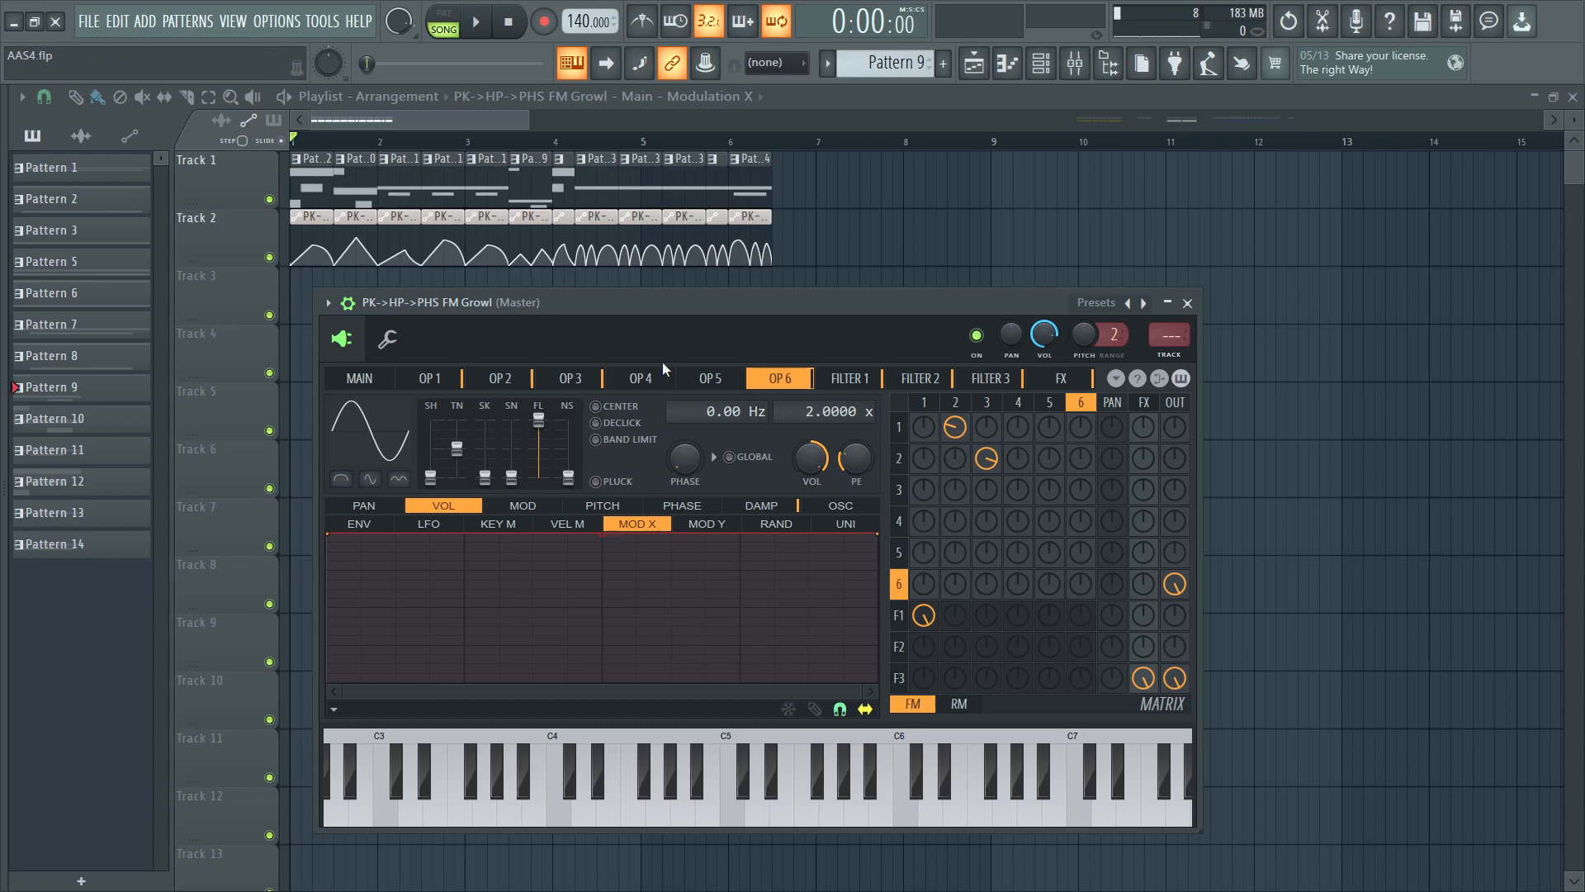
- Inspect the exact cutoff, resonance and low gain values of Filter 1, plus its Mod X cutoff curve
left_click(851, 378)
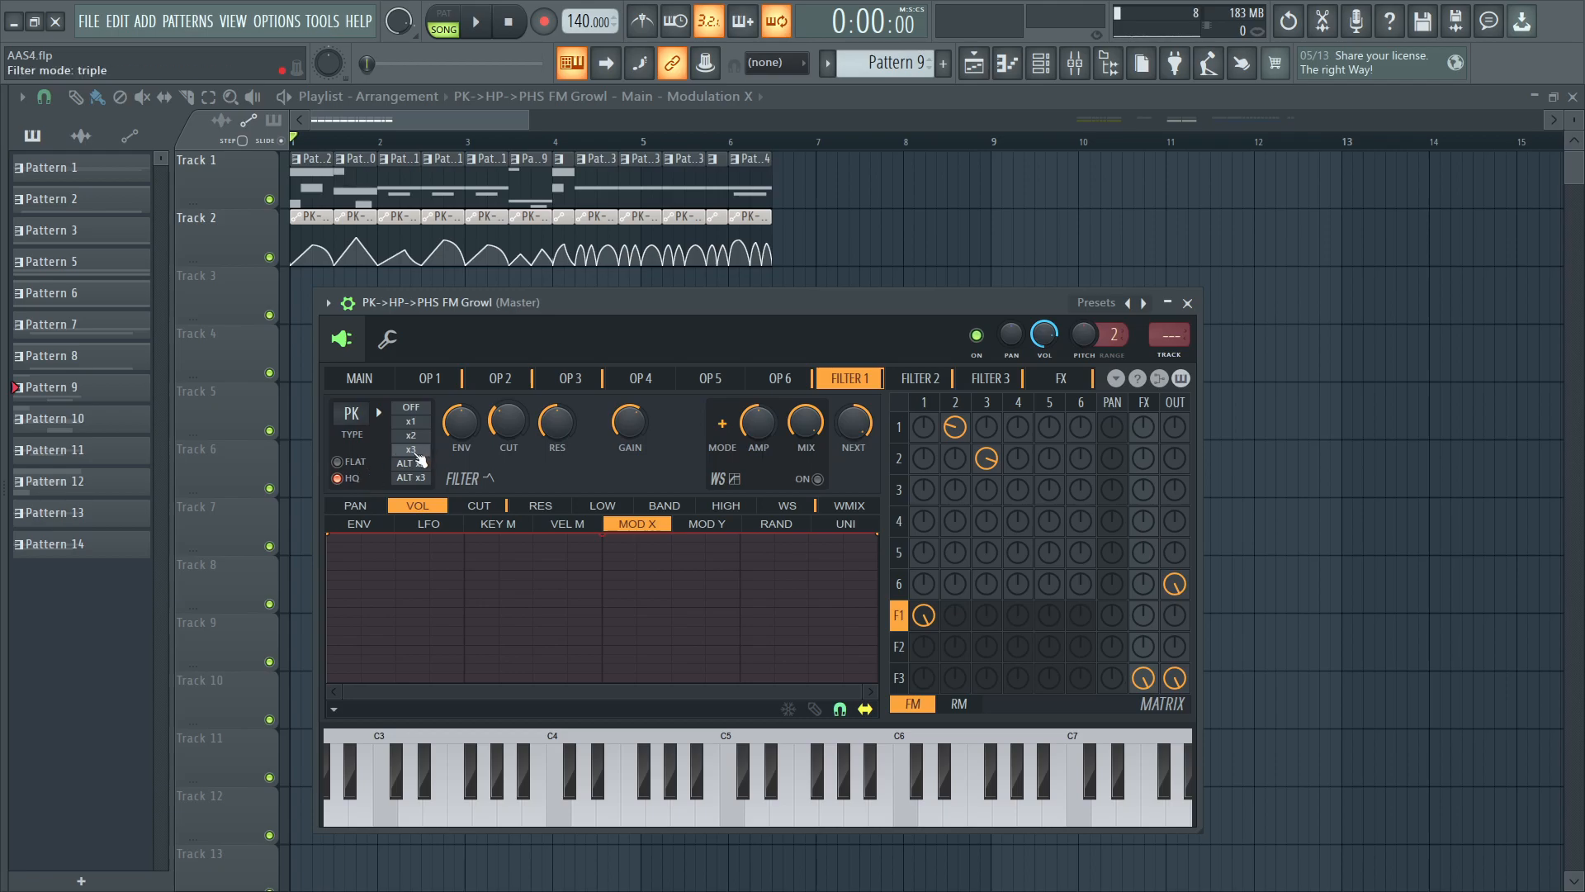
right_click(518, 417)
key("t")
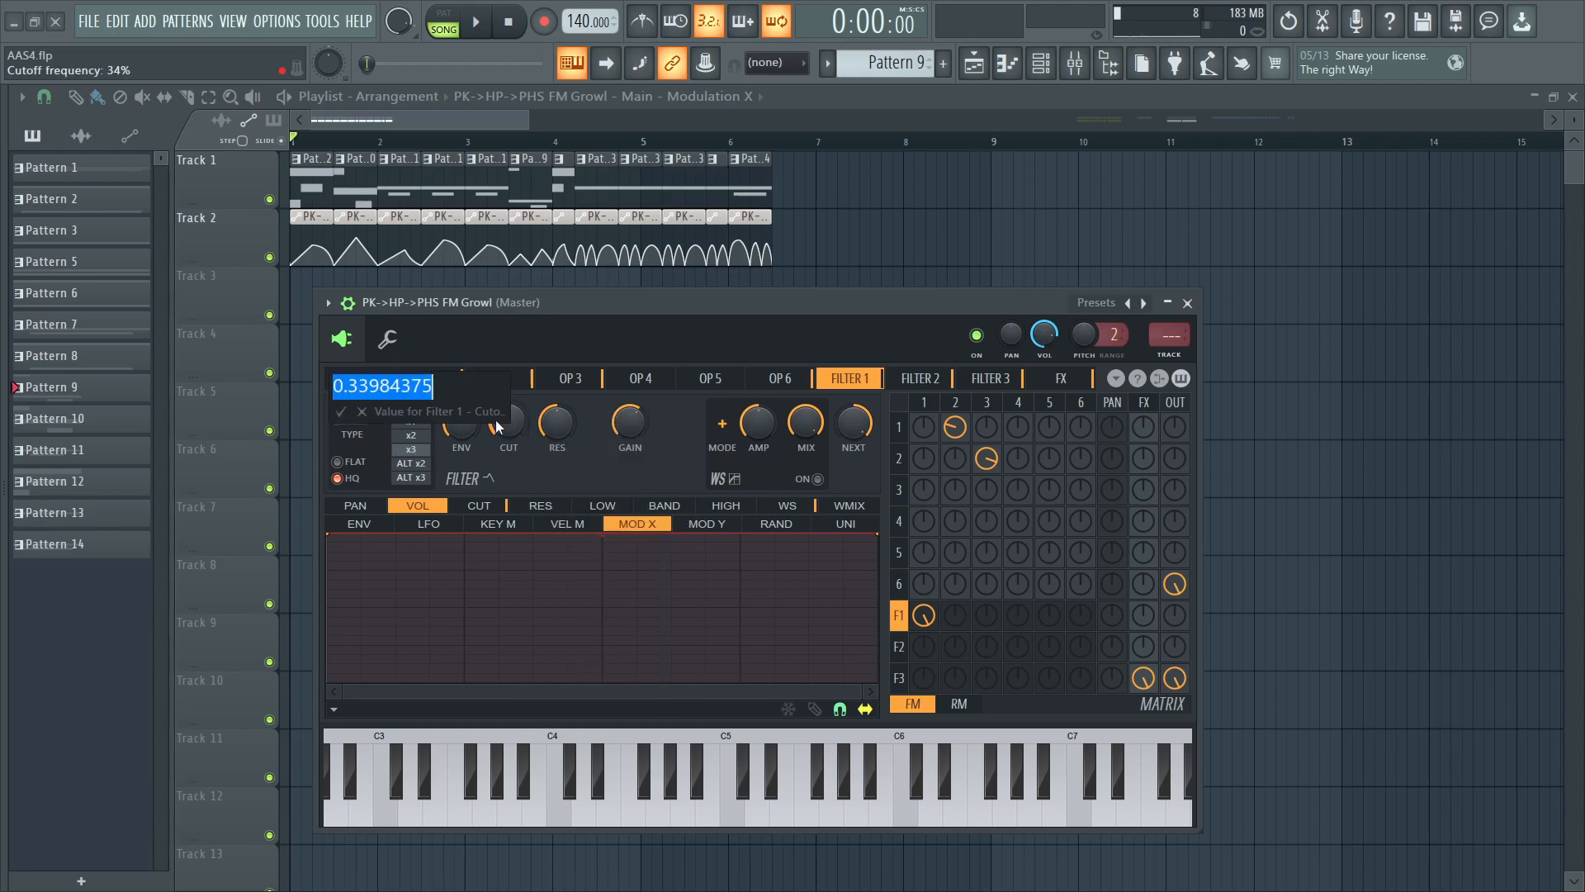
key("Escape")
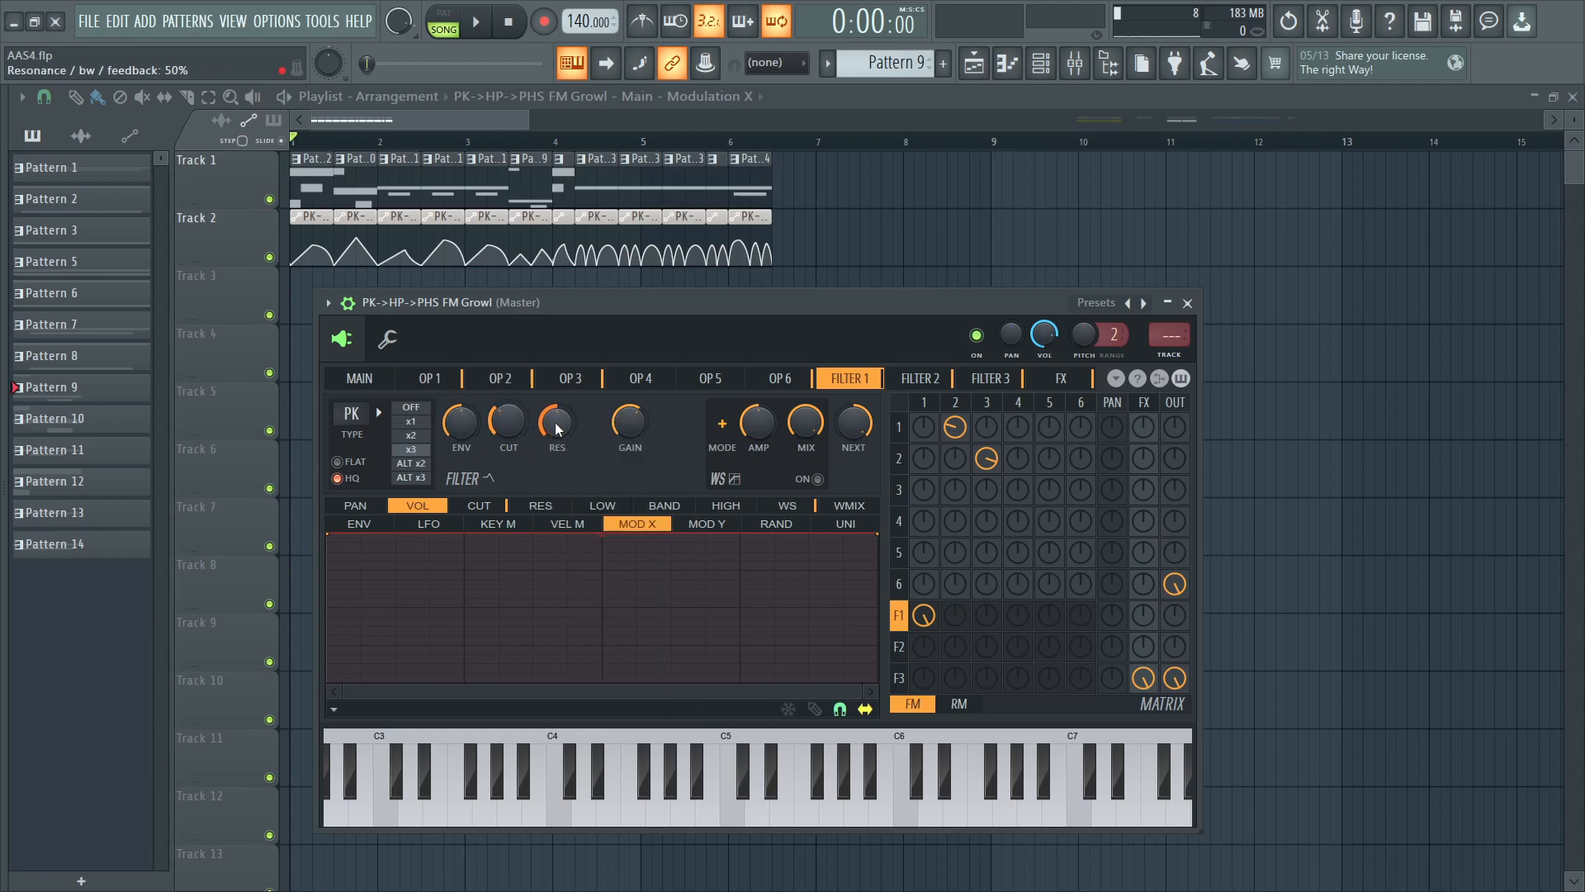
right_click(510, 419)
key("t")
key("Escape")
right_click(564, 427)
key("t")
key("Escape")
right_click(630, 427)
key("t")
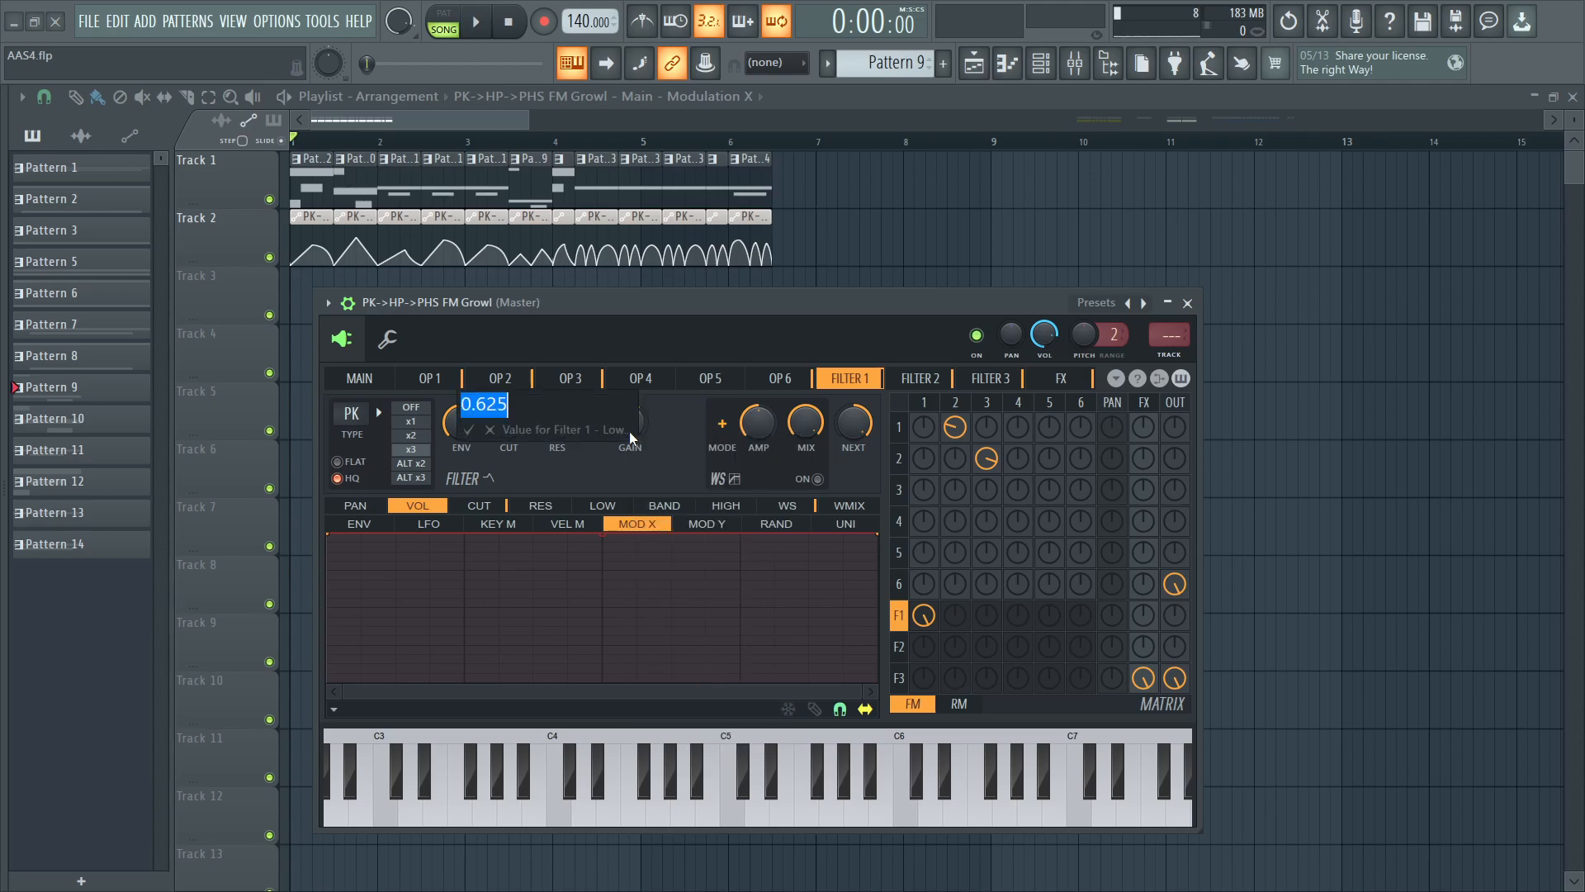
key("Escape")
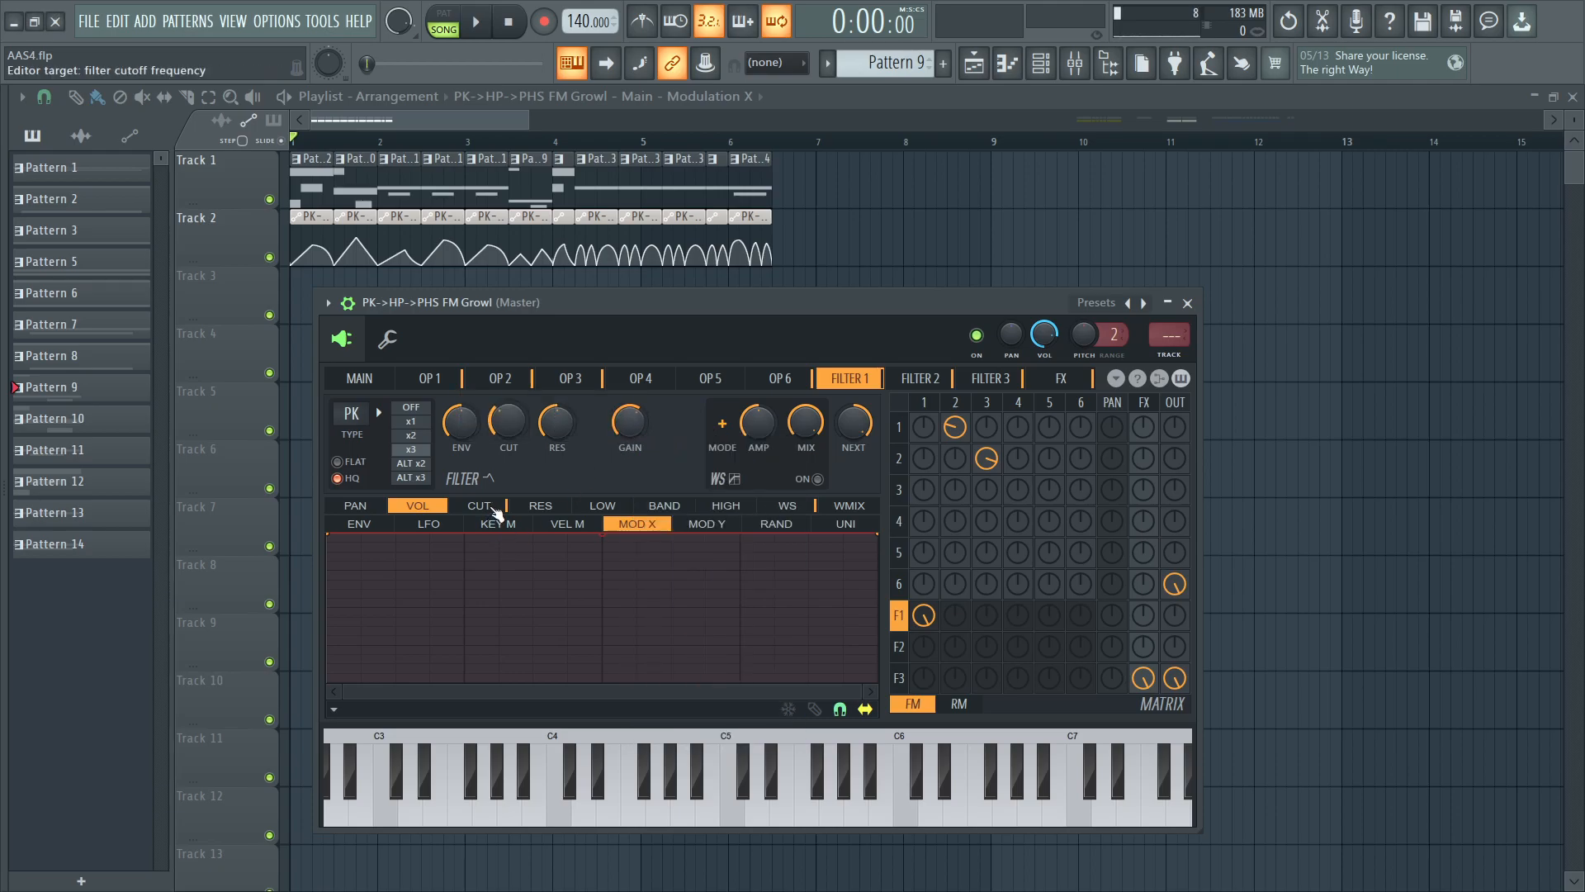
left_click(482, 507)
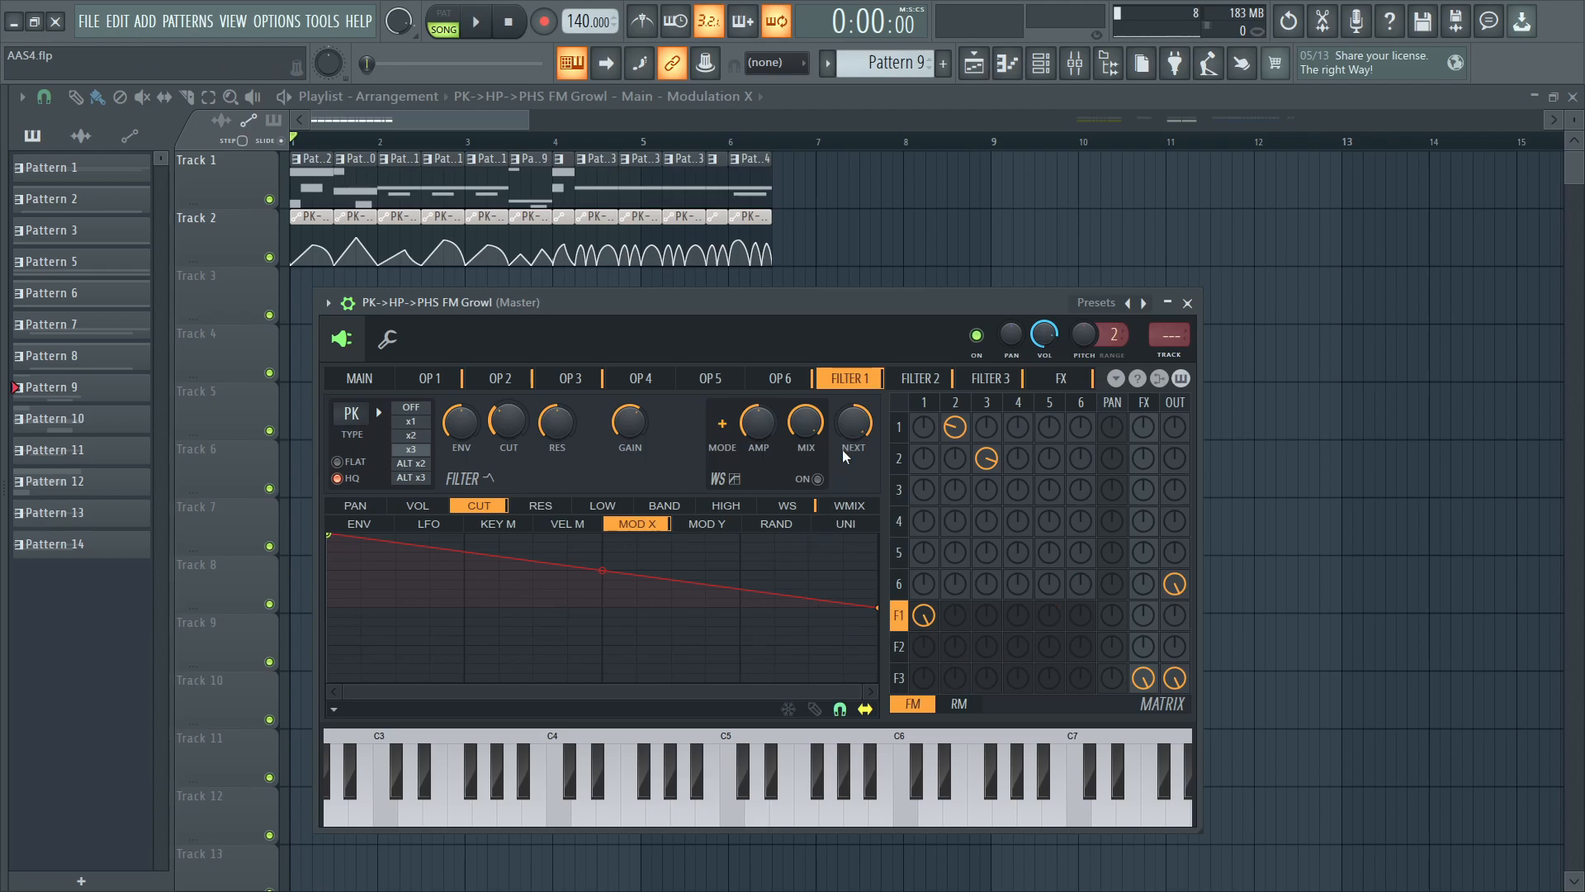
- Inspect Filter 2's exact cutoff and resonance values and its Mod X cutoff curve, comparing it with Filter 1
scroll(864, 462, "down", 1)
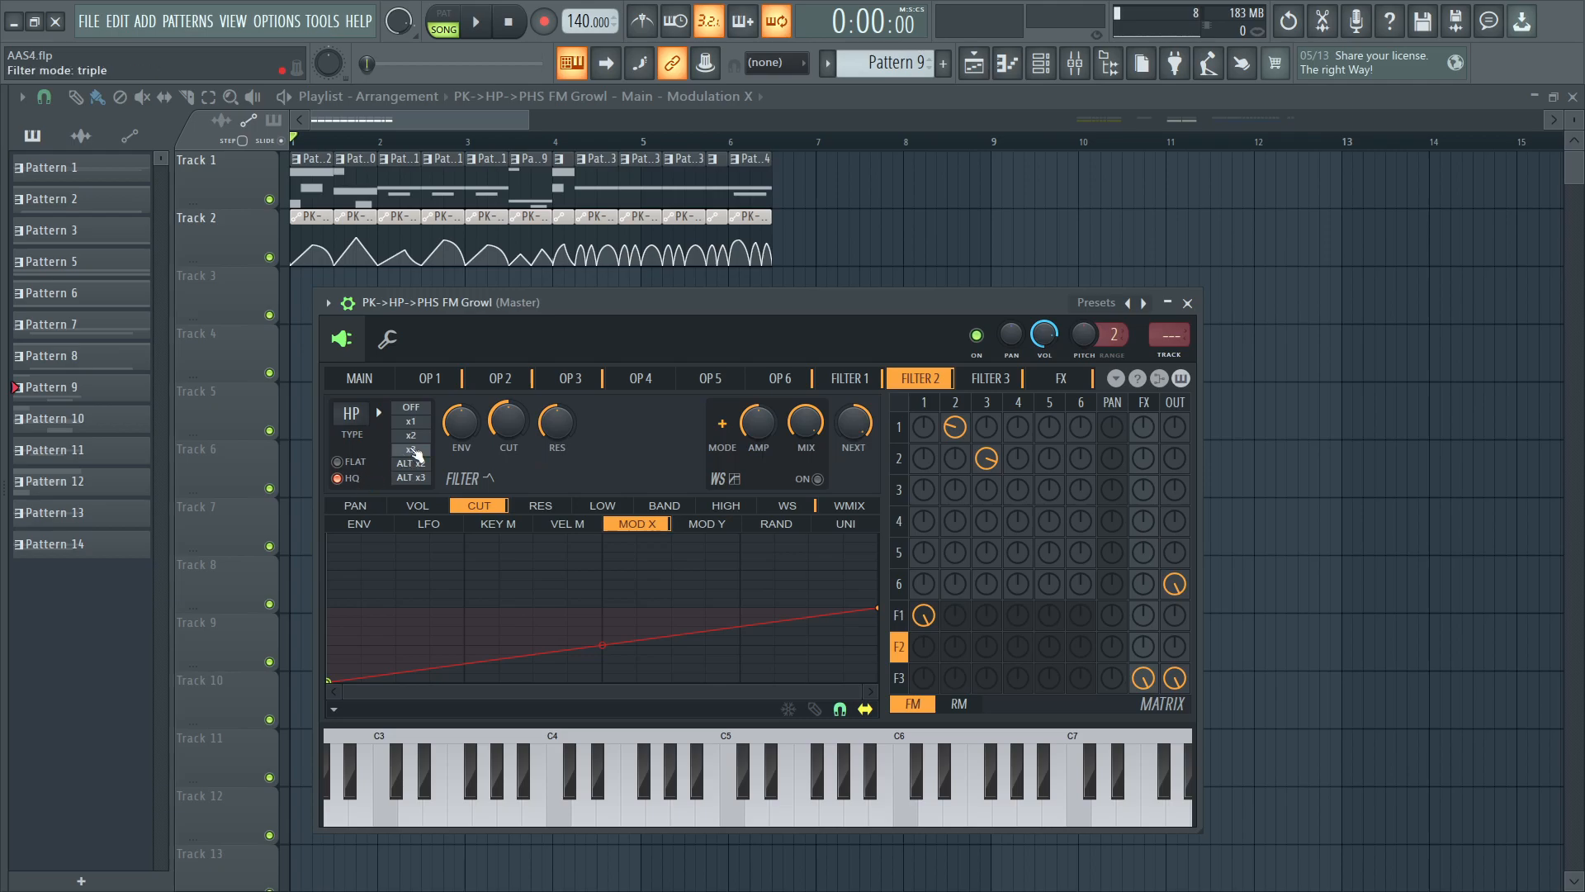
double_click(518, 421)
key("Escape")
double_click(572, 425)
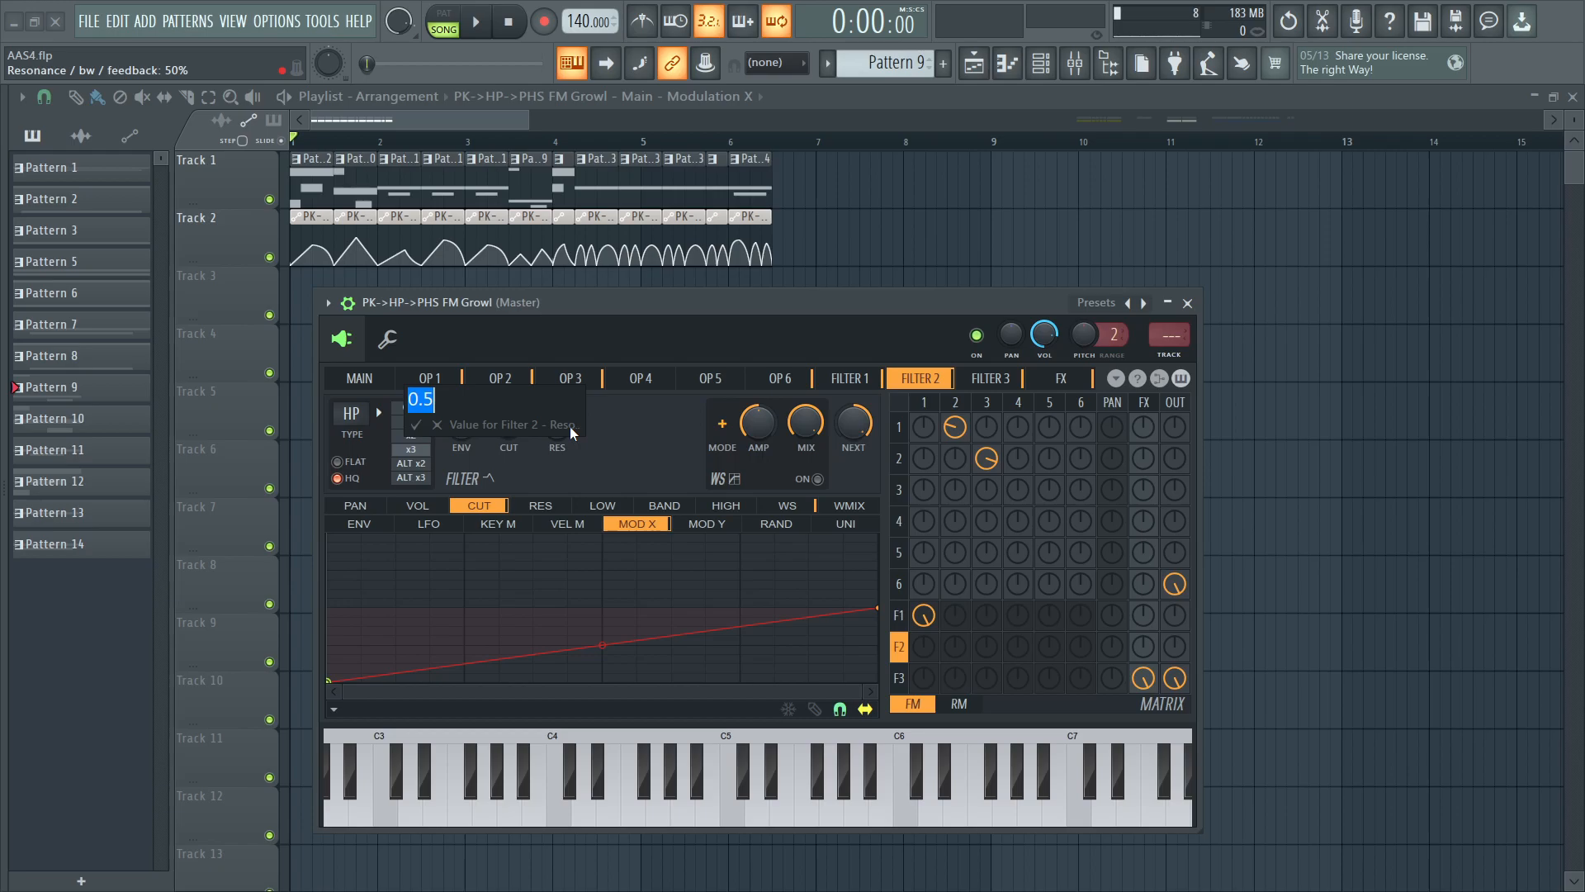
key("Escape")
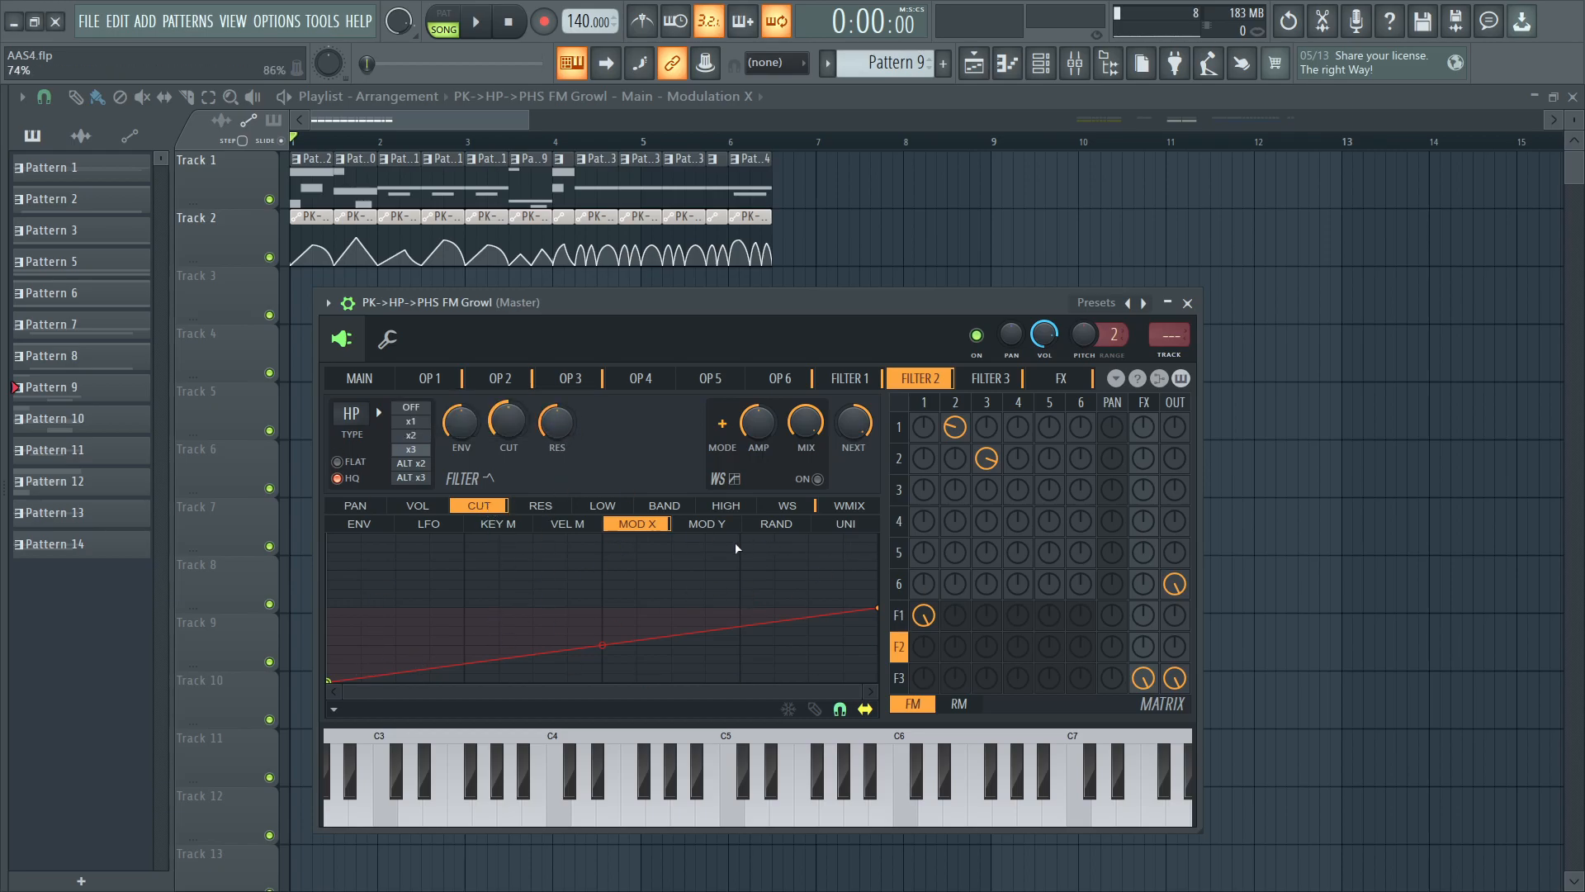
left_click(878, 378)
left_click(919, 380)
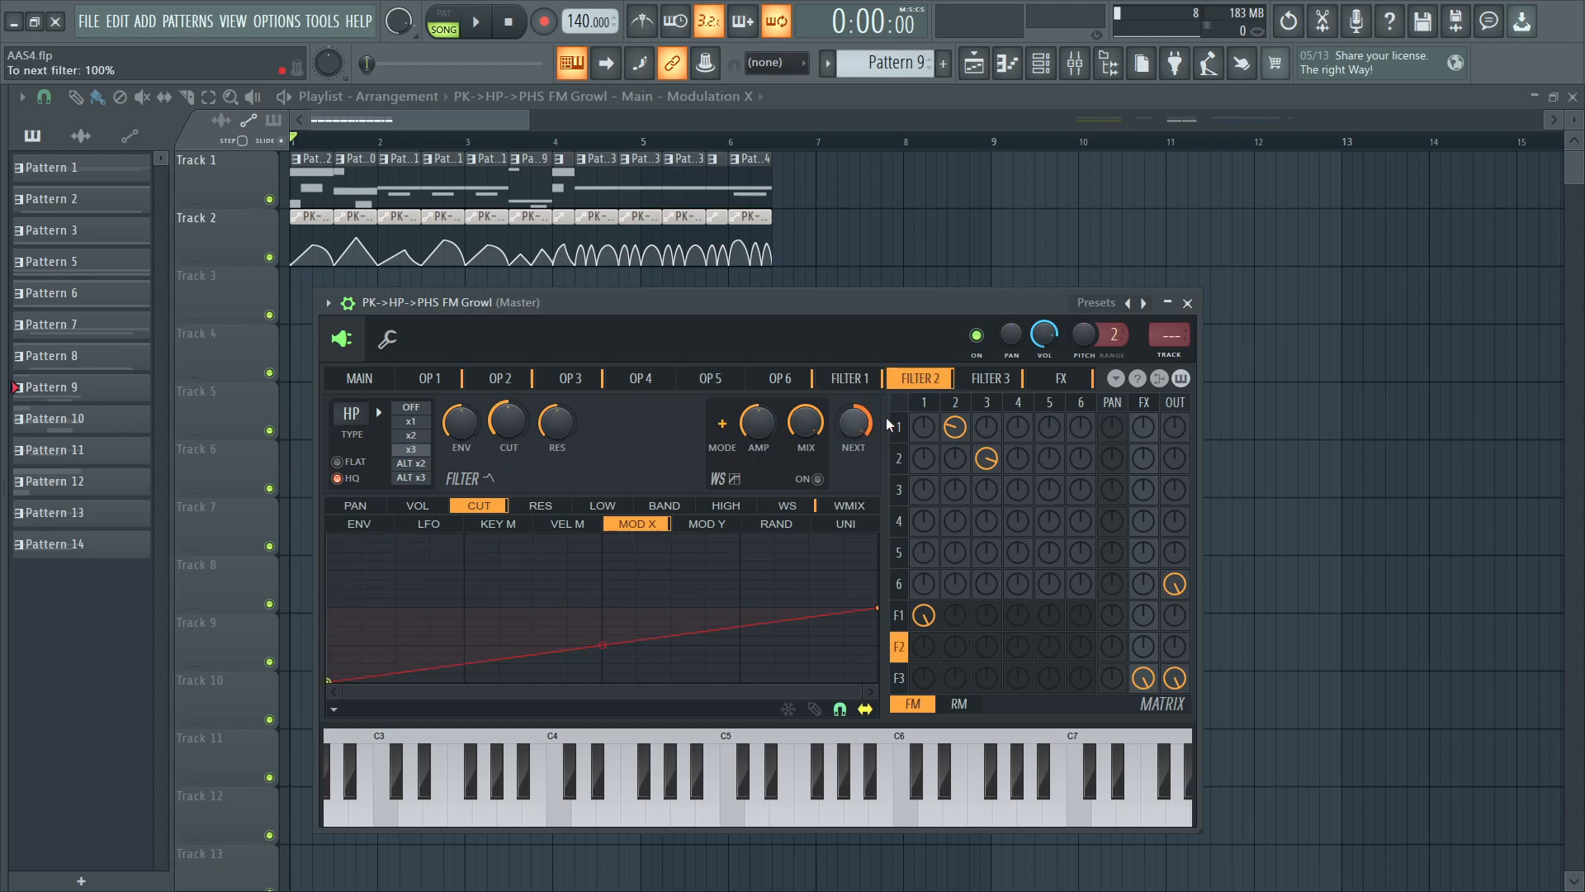
- Examine Filter 3's unison cutoff curve alongside the patch's main unison settings
left_click(990, 379)
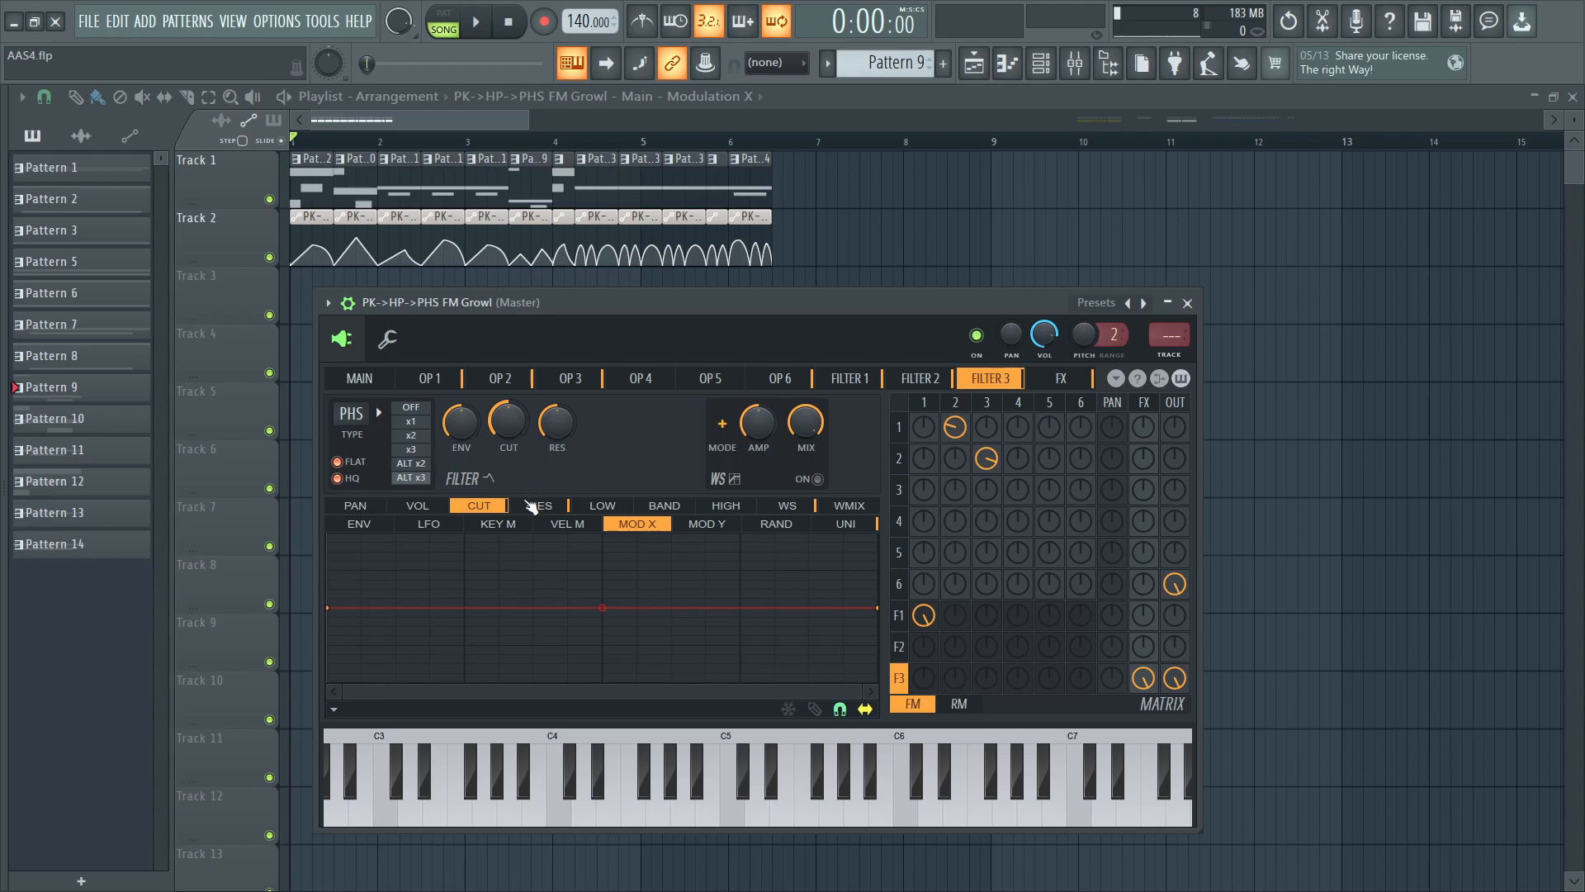
left_click(863, 525)
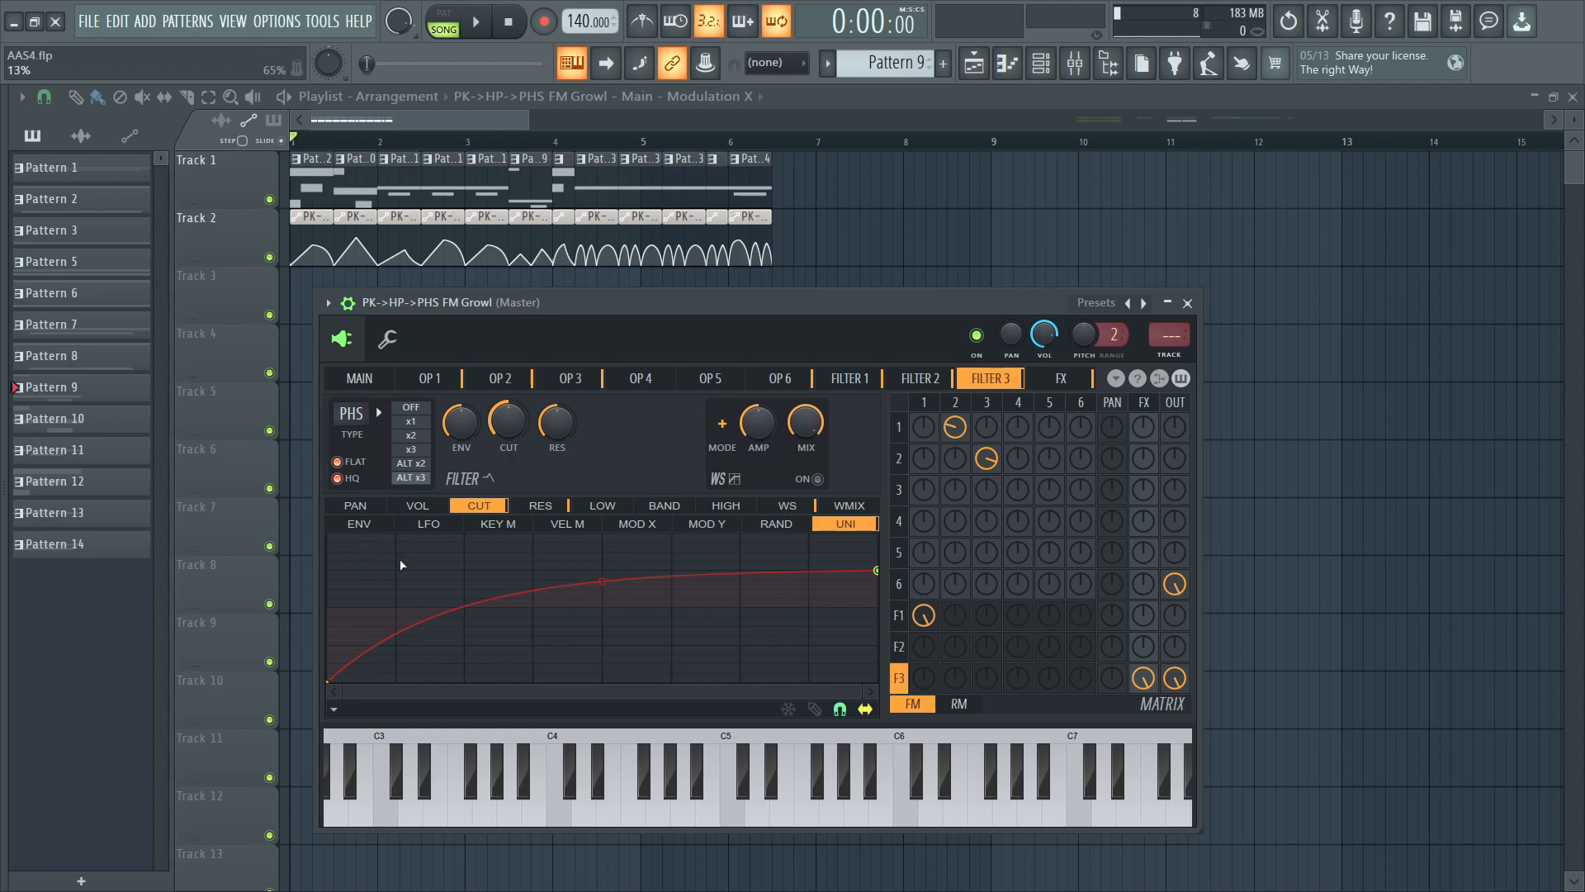
left_click(359, 378)
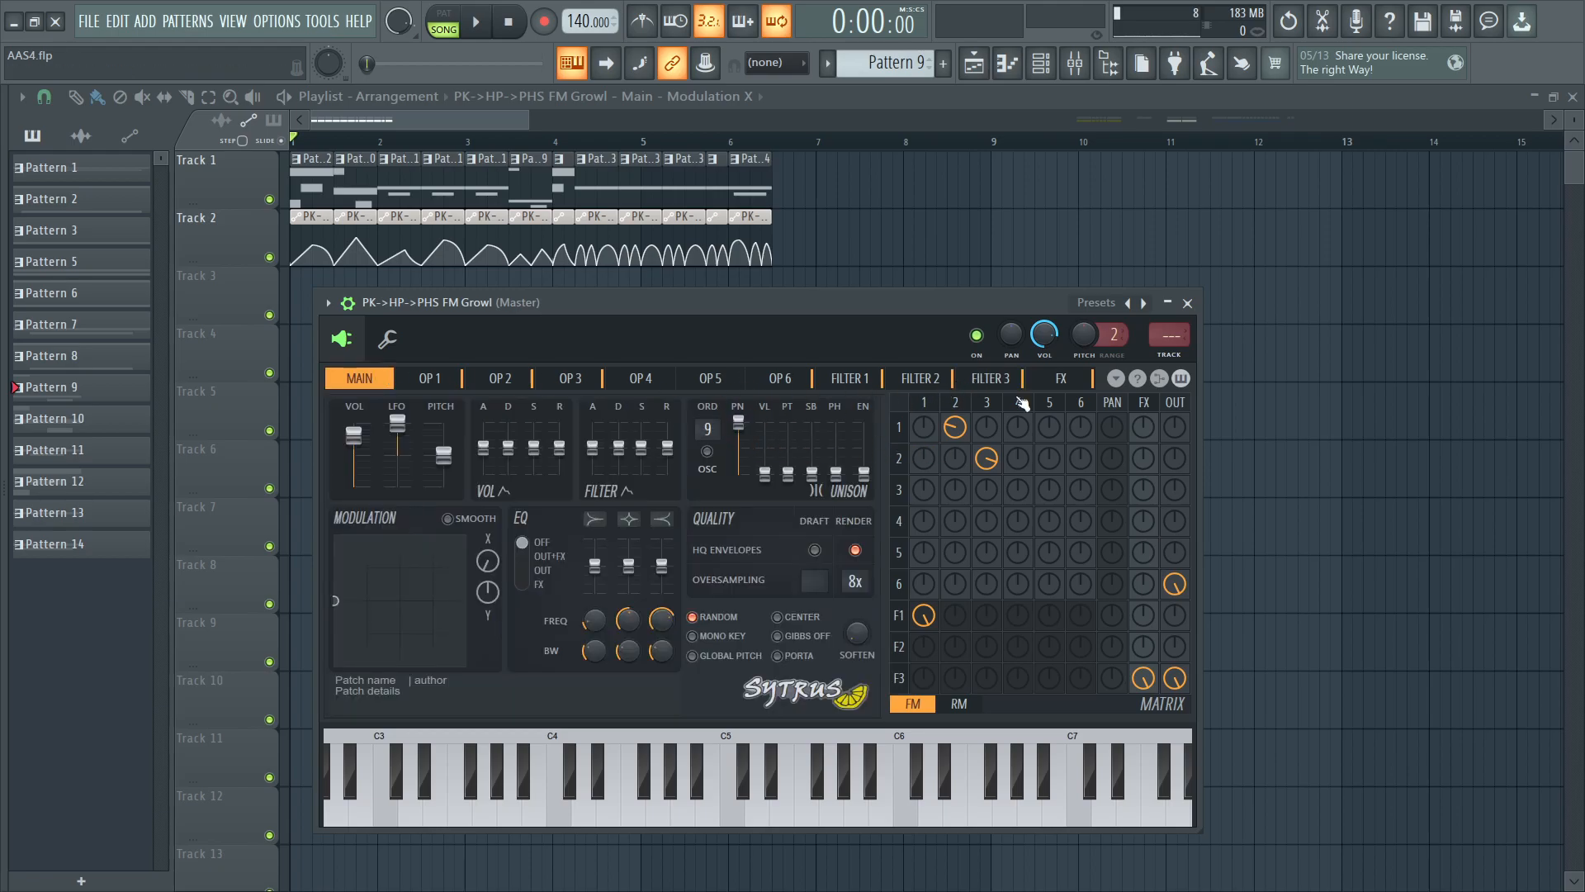
left_click(1000, 379)
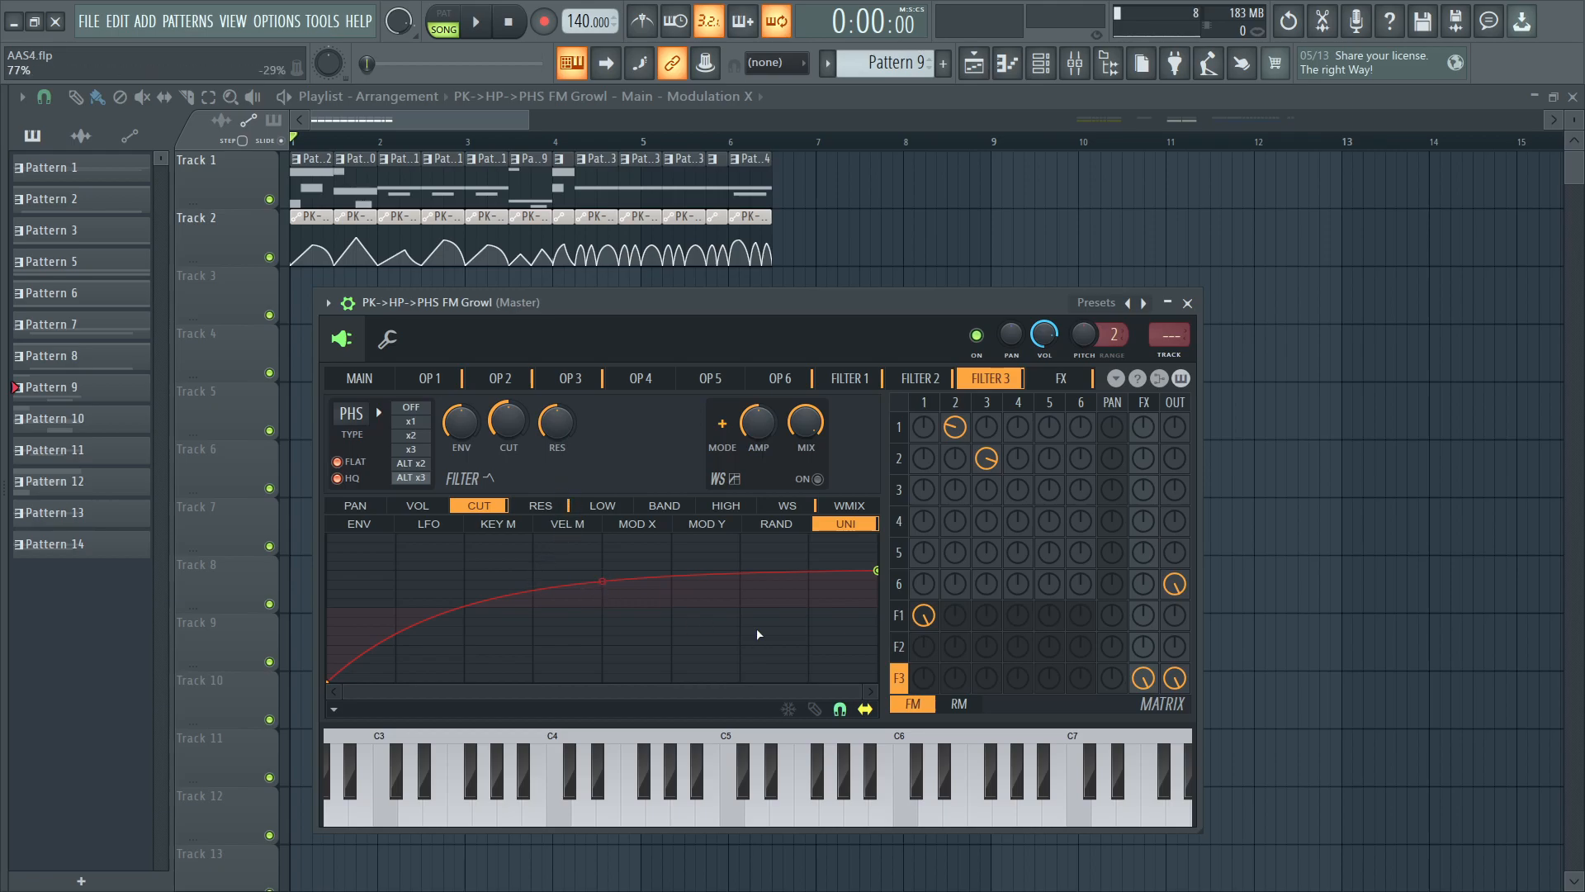
- Try a different tension on Filter 3's unison cutoff curve, reset the tension, and audition the result
left_click(1115, 378)
left_click(1156, 442)
key("space")
mouse_move(602, 582)
left_mouse_down()
mouse_move(602, 665)
mouse_move(602, 567)
mouse_move(602, 636)
mouse_move(602, 567)
mouse_move(602, 592)
left_mouse_up()
key("space")
right_click(605, 598)
key("space")
- Try raising the end point and bending the tension of Filter 3's unison cutoff curve while auditioning, and restore the earlier patch state
left_click_drag(878, 570, 880, 551)
key("space")
key("space")
left_click_drag(602, 617, 602, 543)
key("space")
key("space")
key("space")
left_click(1116, 378)
left_click(1156, 465)
- View Filter 3's Mod X resonance curve
left_click(541, 506)
left_click(652, 524)
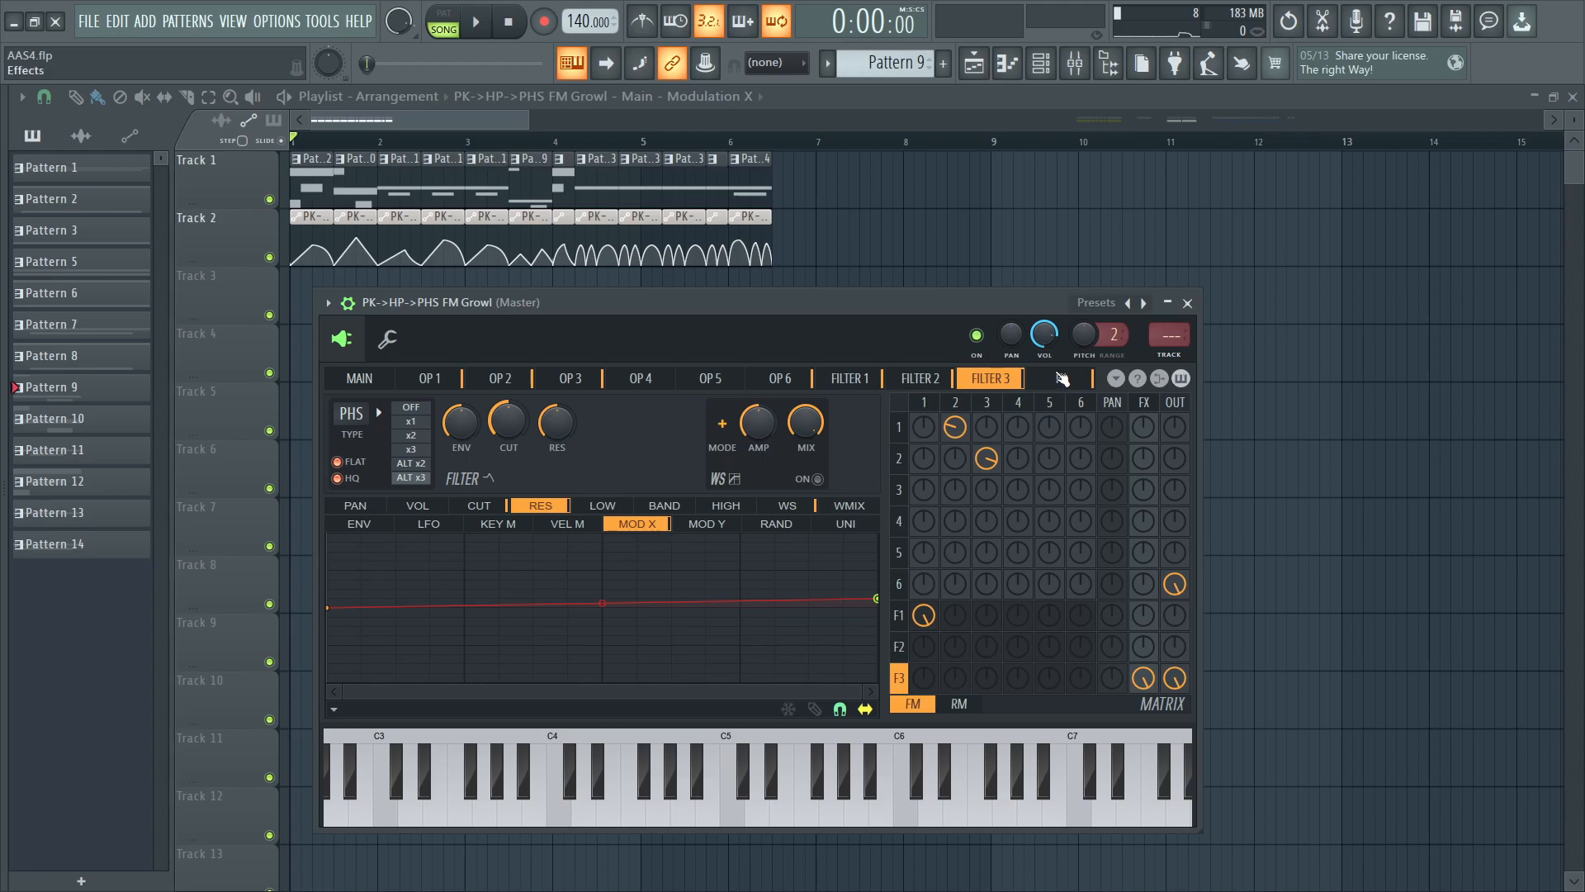
- Inspect the patch's effects settings and check the exact volume value of the delay, leaving it unedited
left_click(1063, 378)
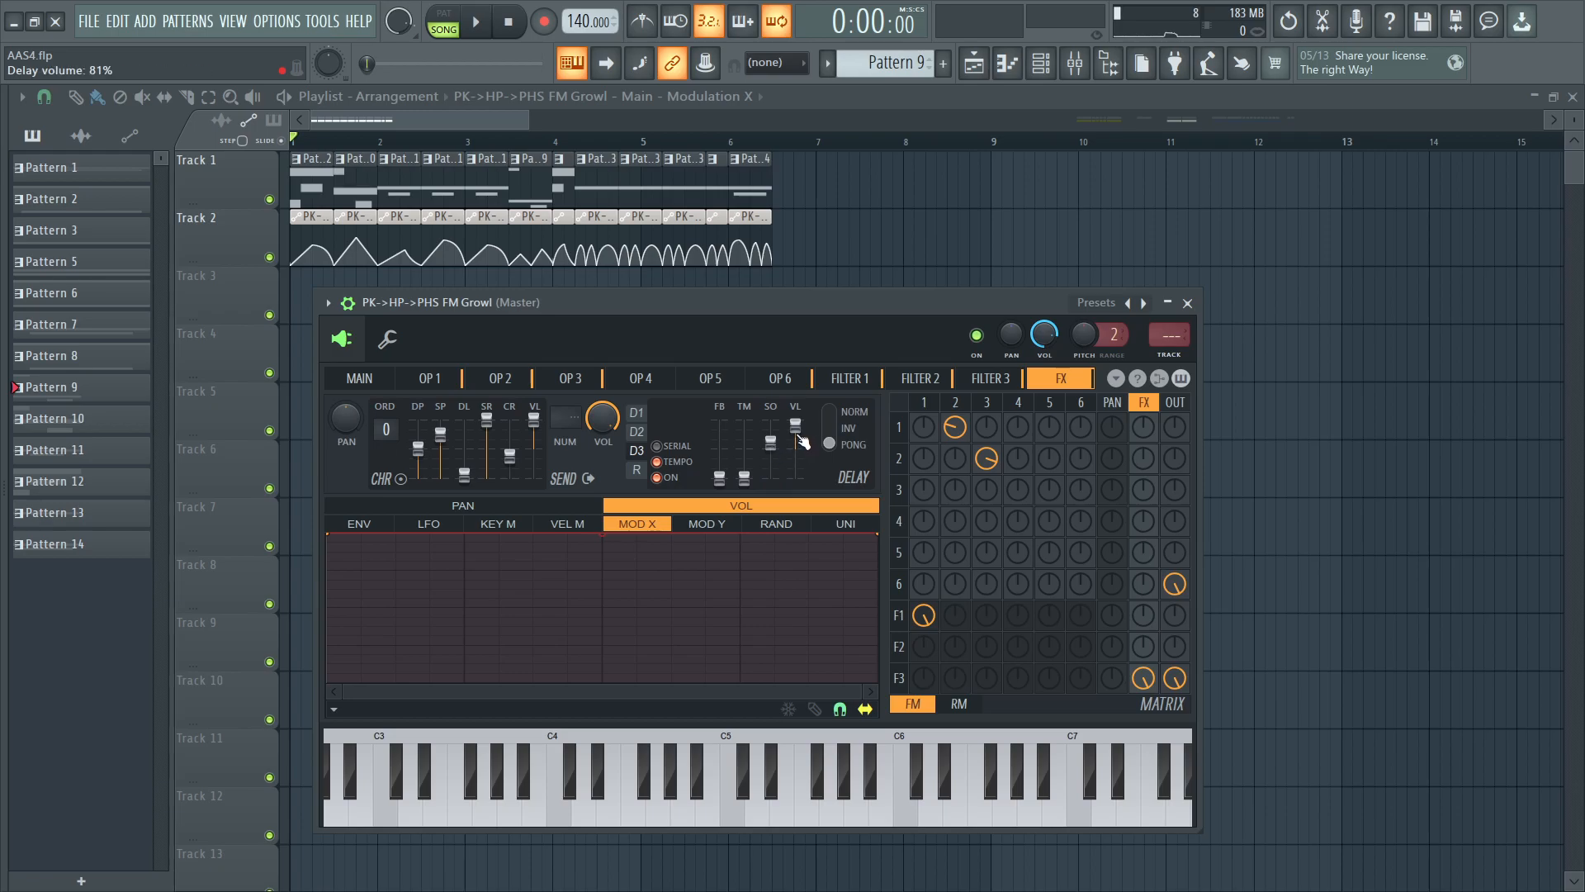
right_click(794, 435)
key("t")
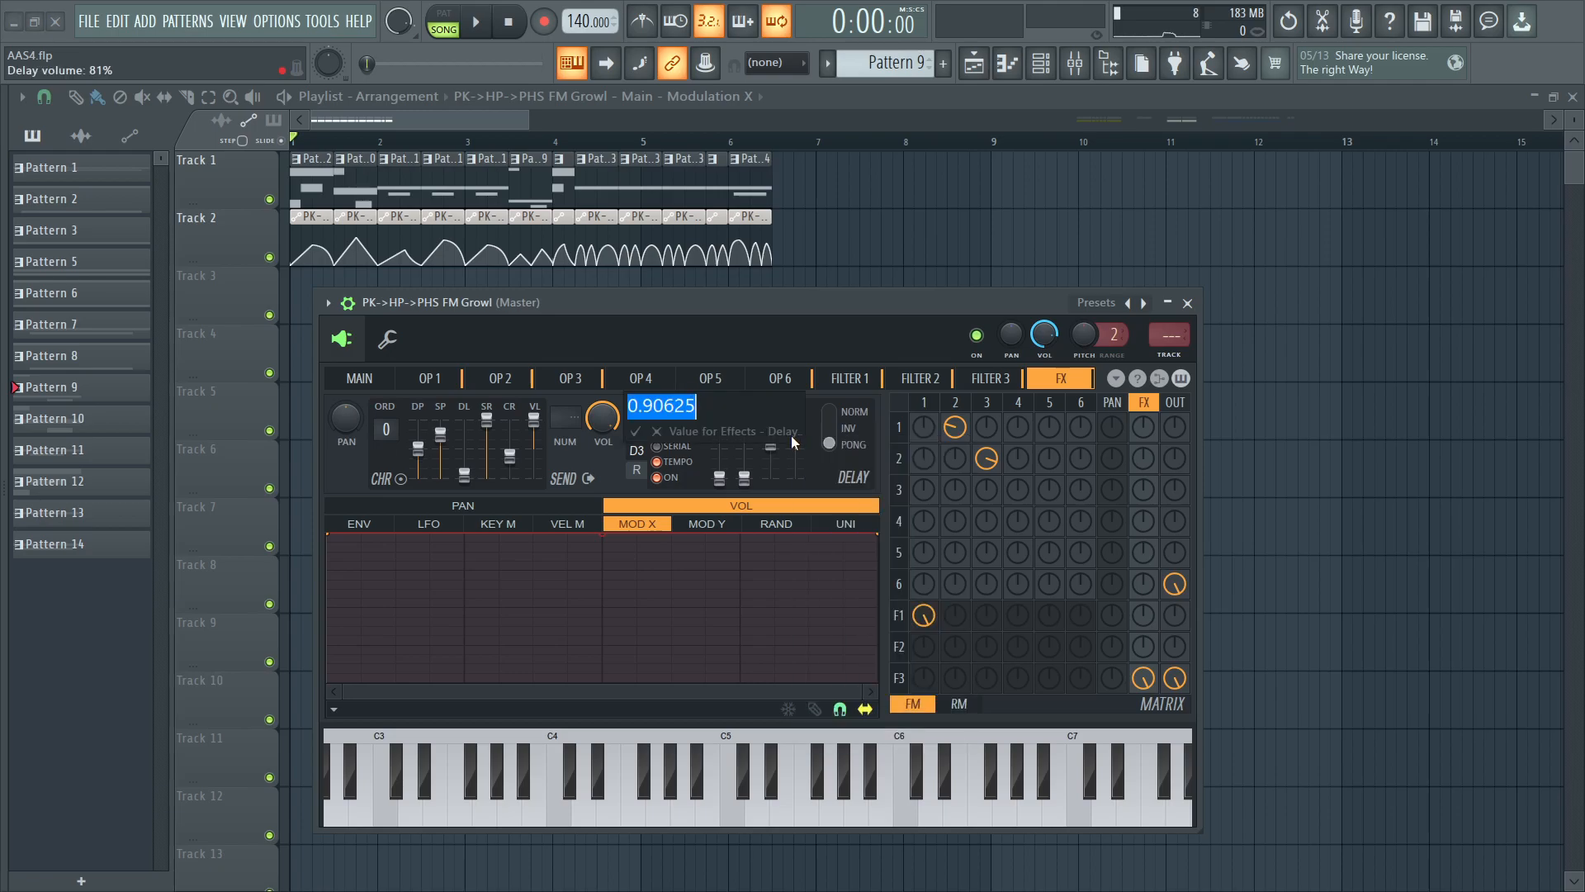
key("Escape")
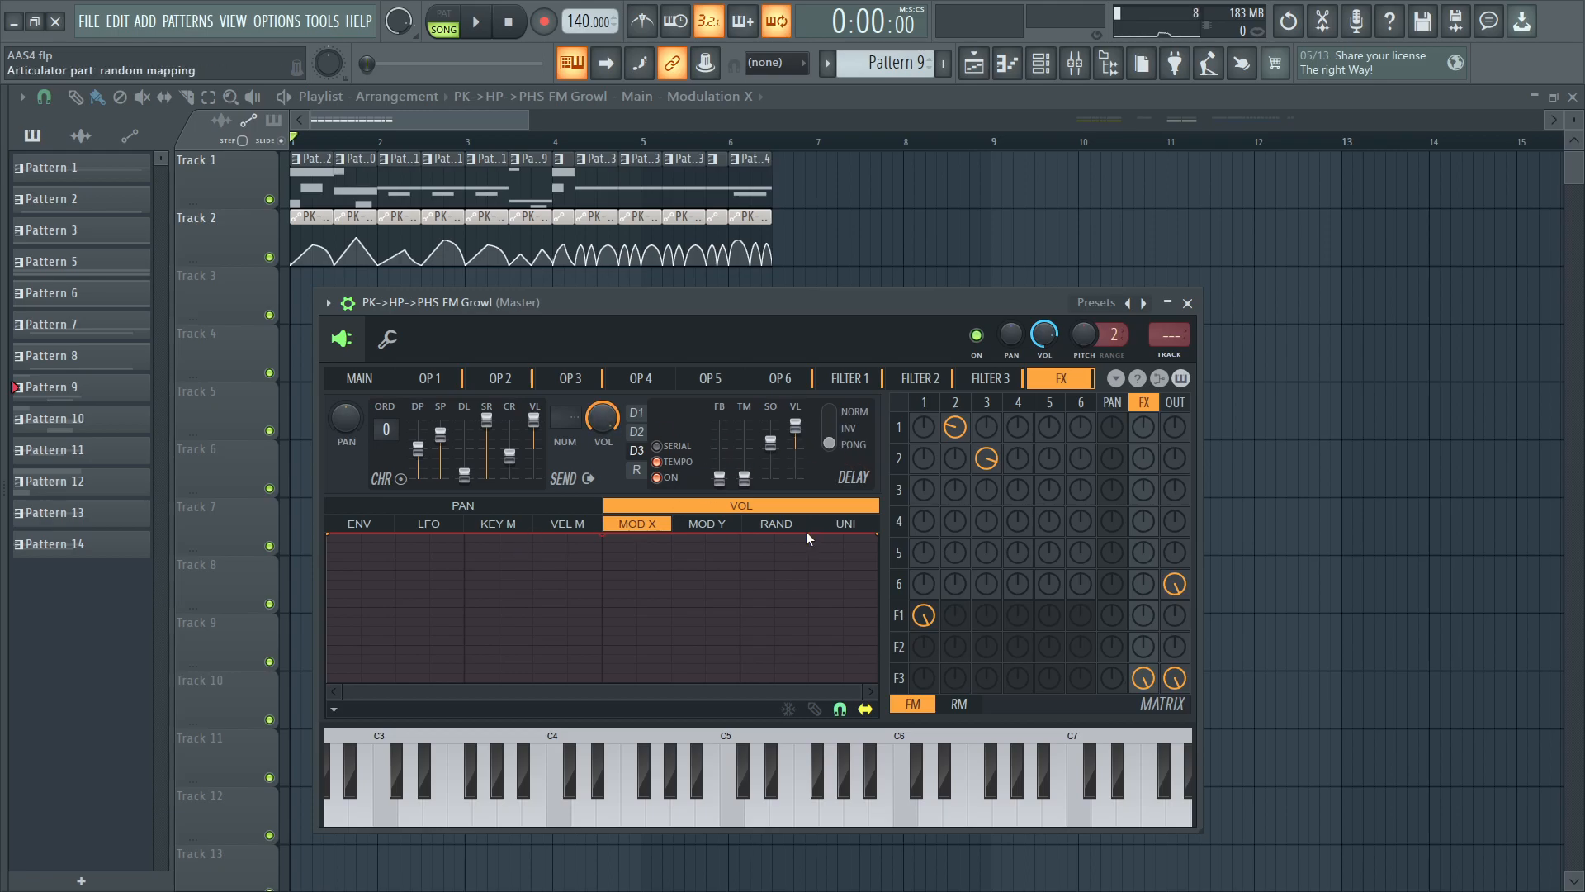
- Review Operator 2's Mod X volume curve and the RM matrix, returning to the FM matrix and the main patch settings
left_click(359, 378)
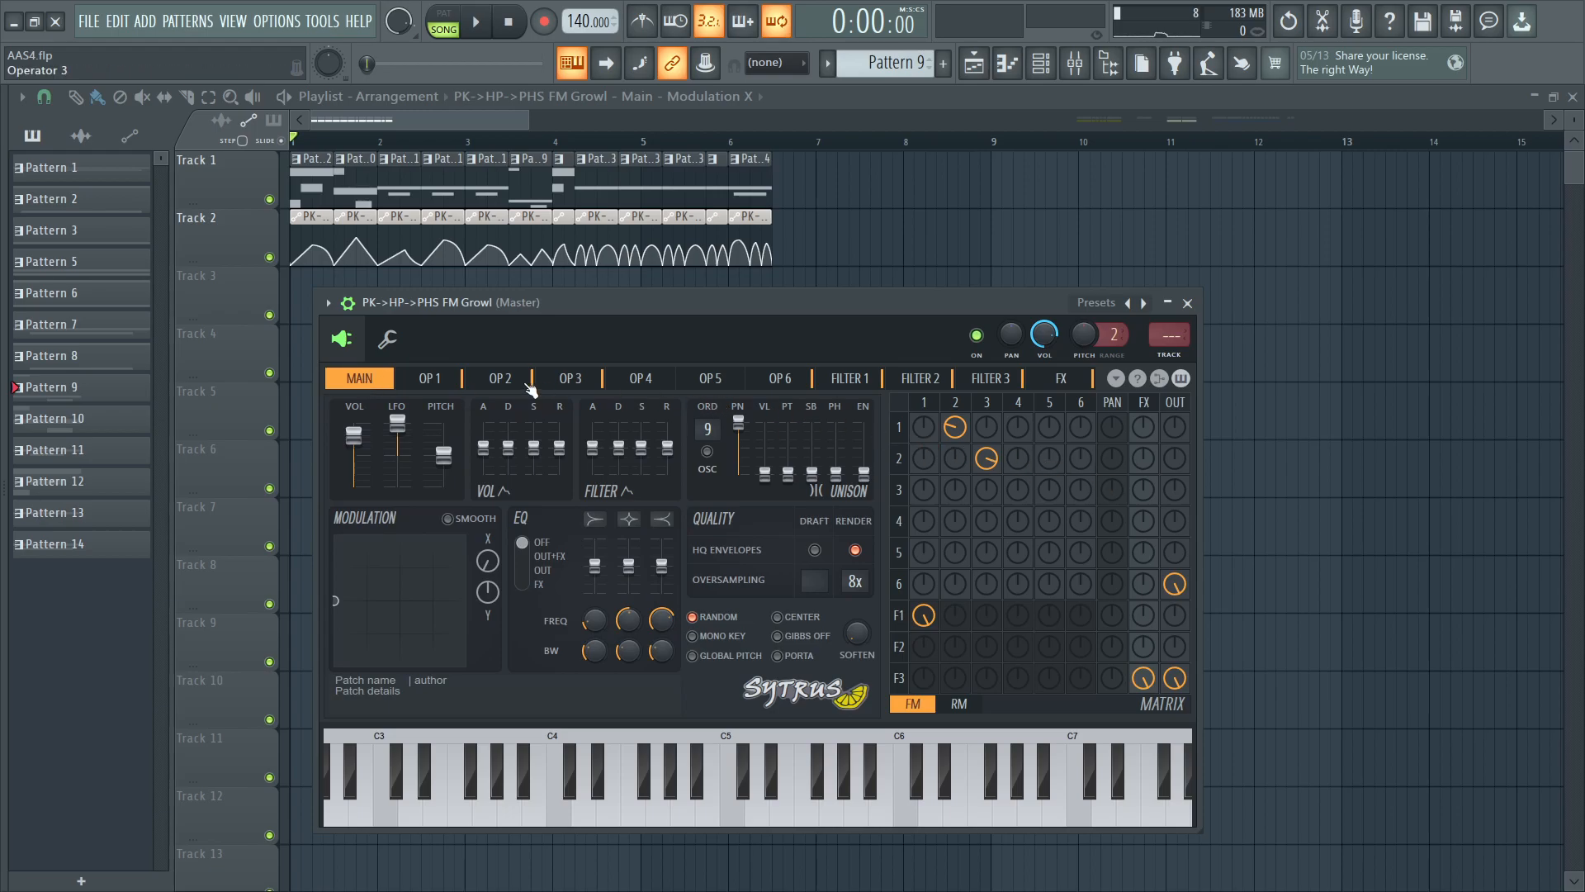
left_click(431, 380)
left_click(524, 382)
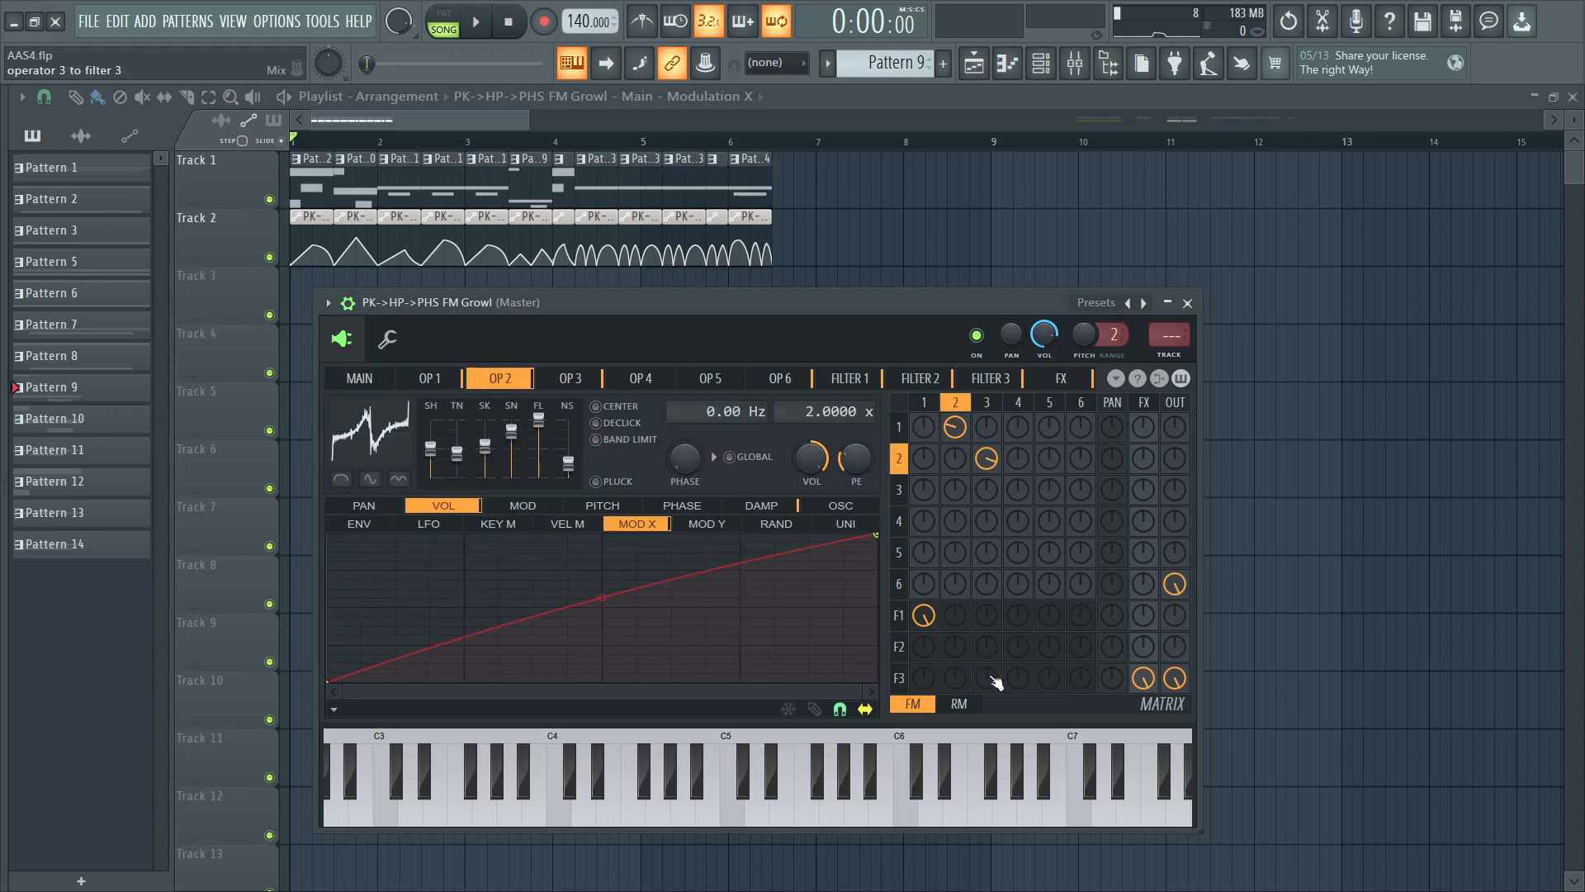
left_click(977, 705)
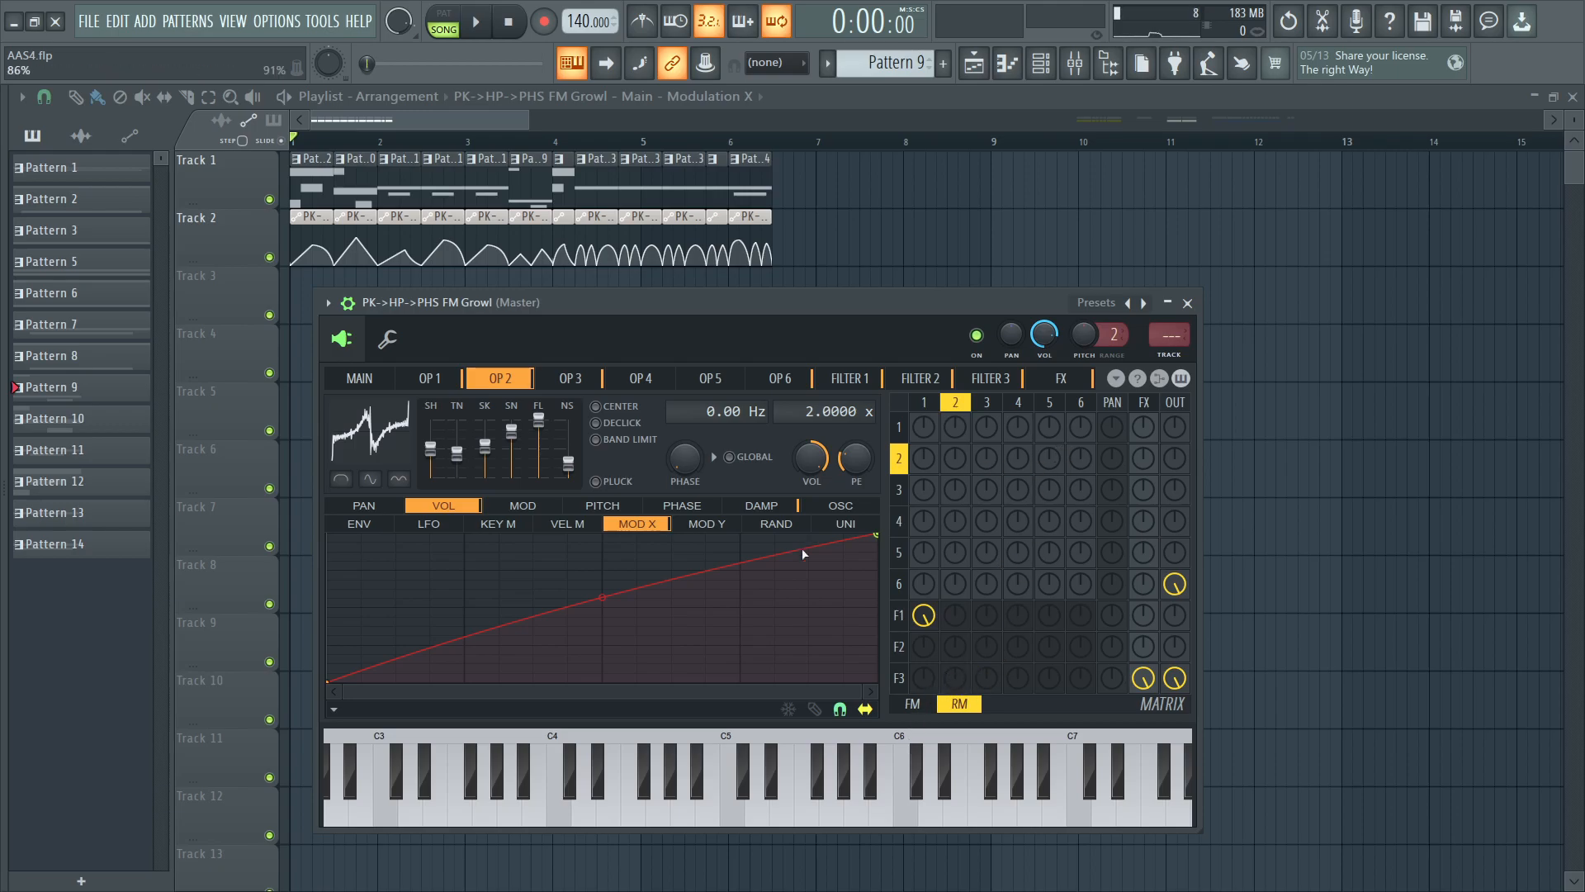
left_click(911, 707)
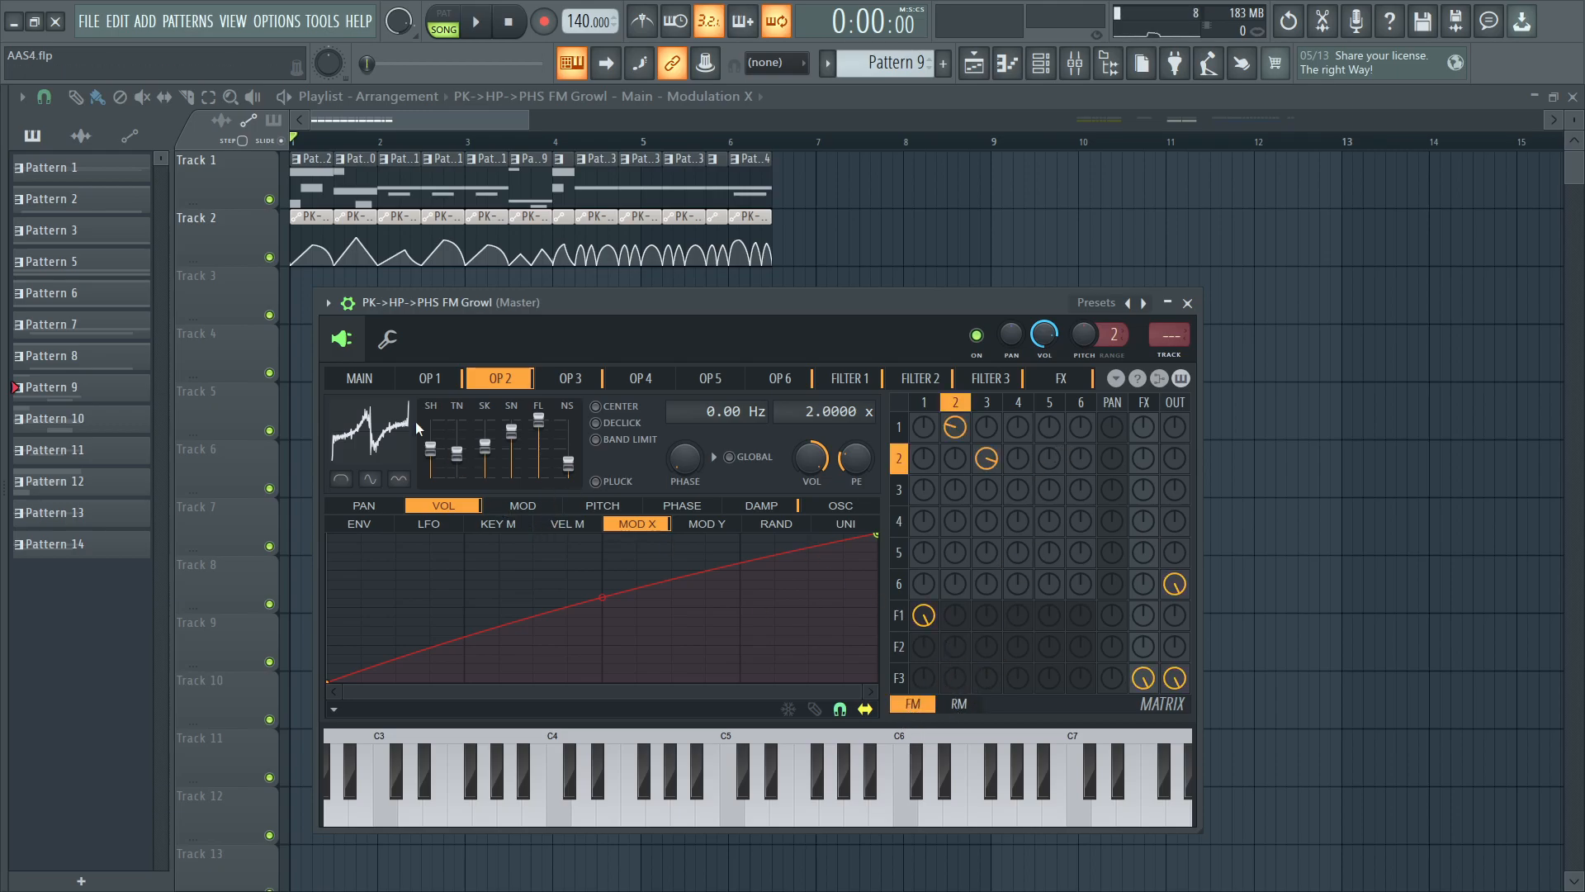
left_click(371, 379)
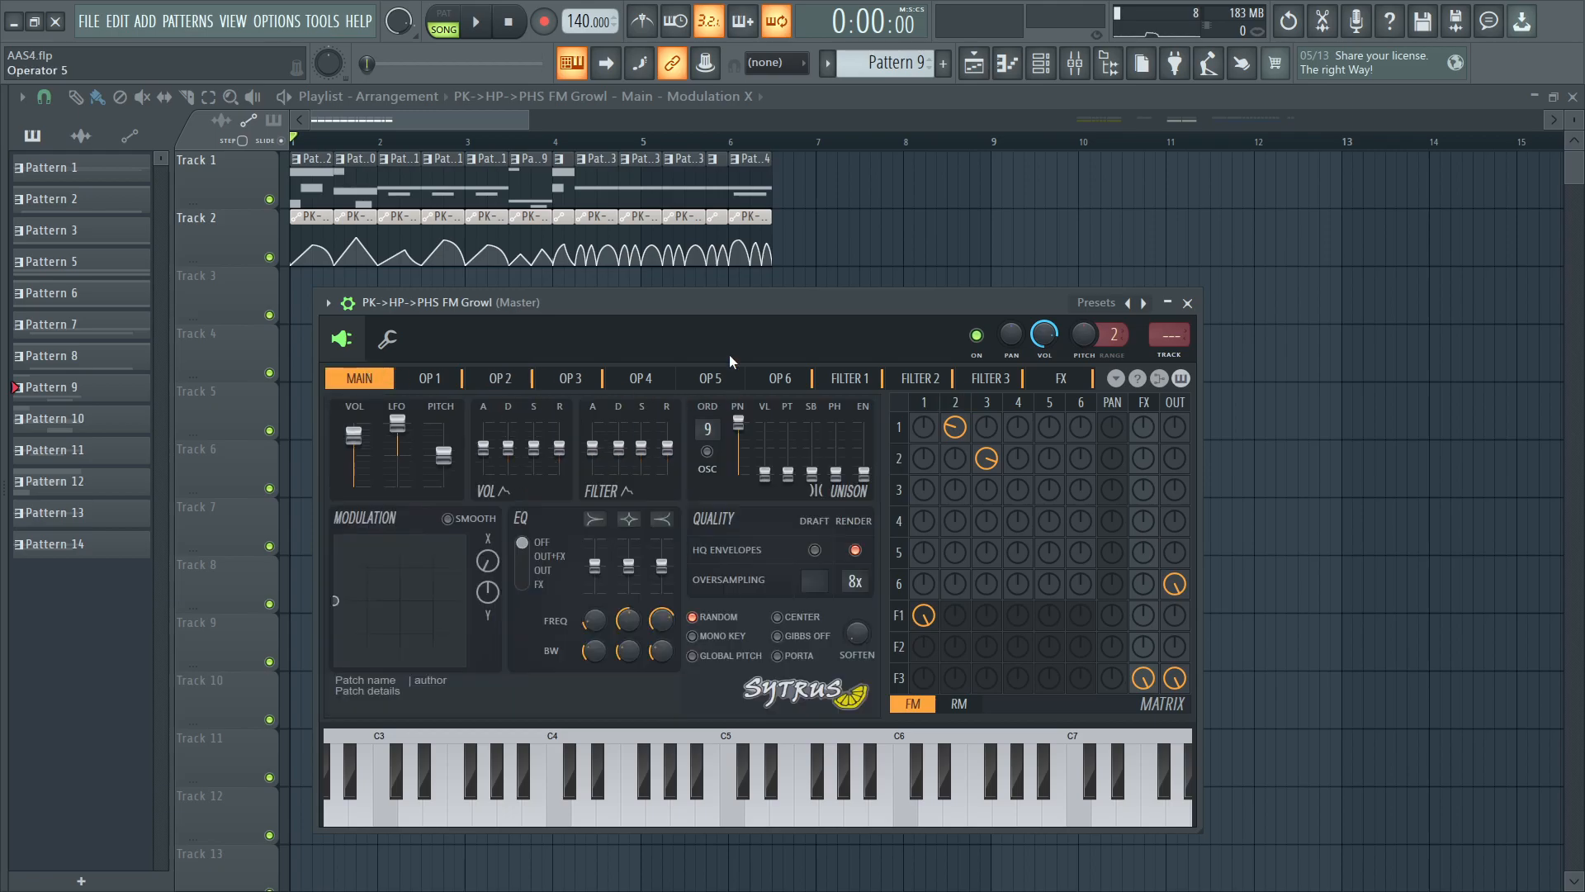